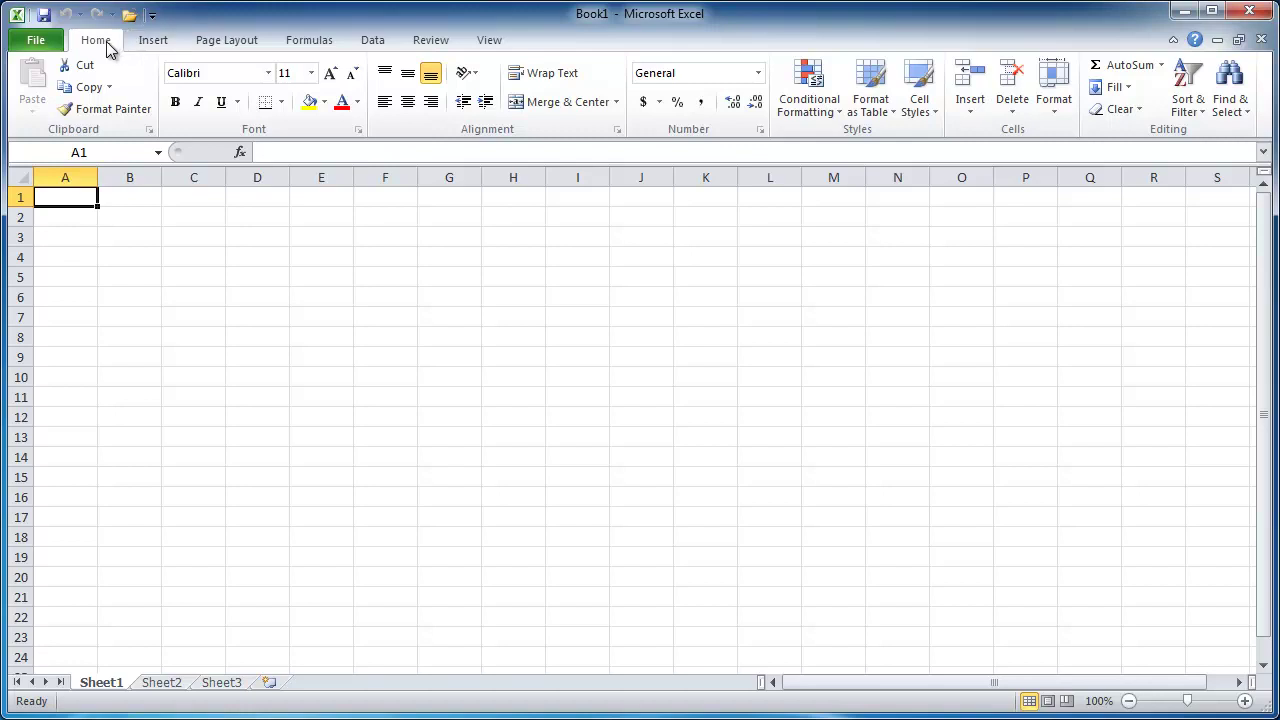
Look through the Insert and Page Layout tabs, then return to the Home tab
click(152, 44)
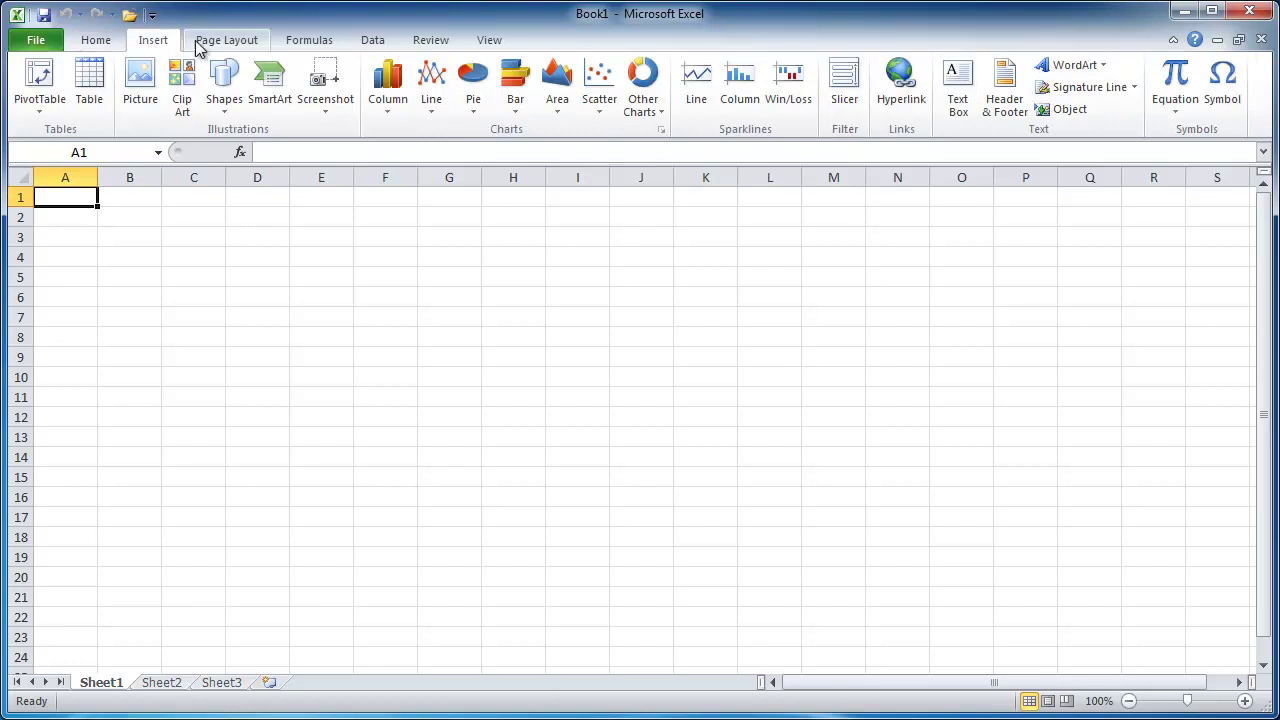
click(223, 46)
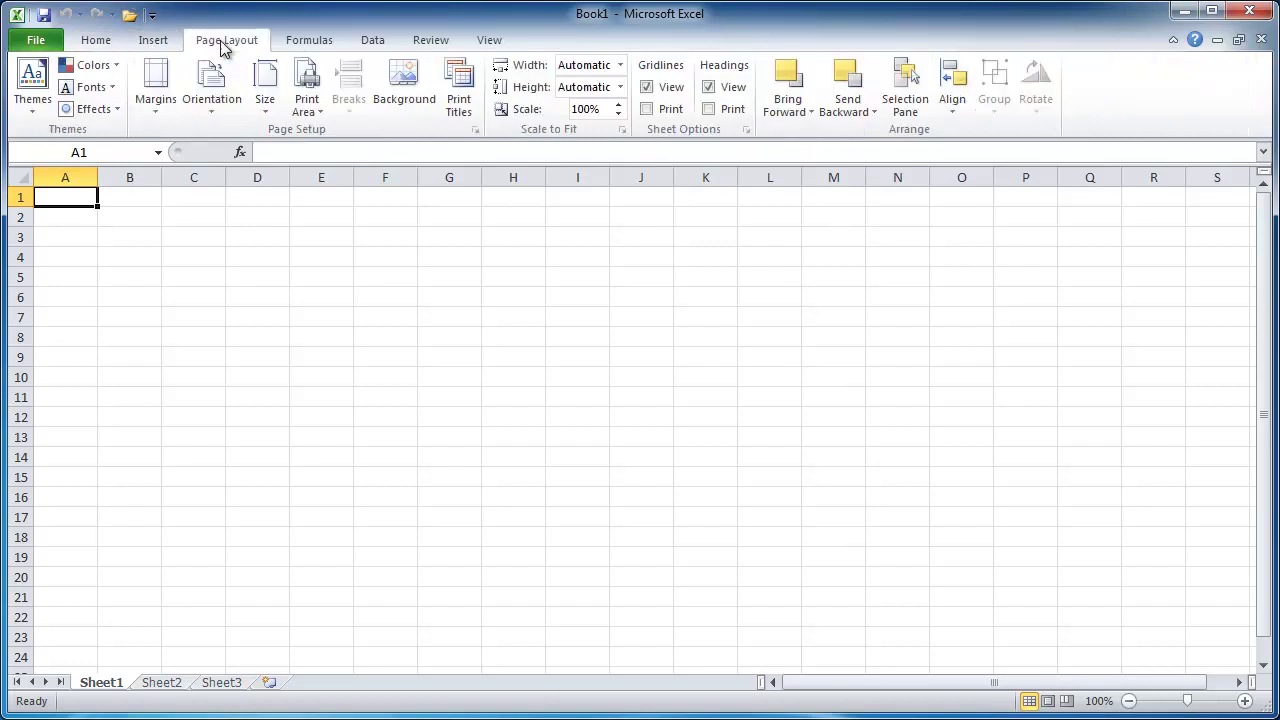
click(98, 42)
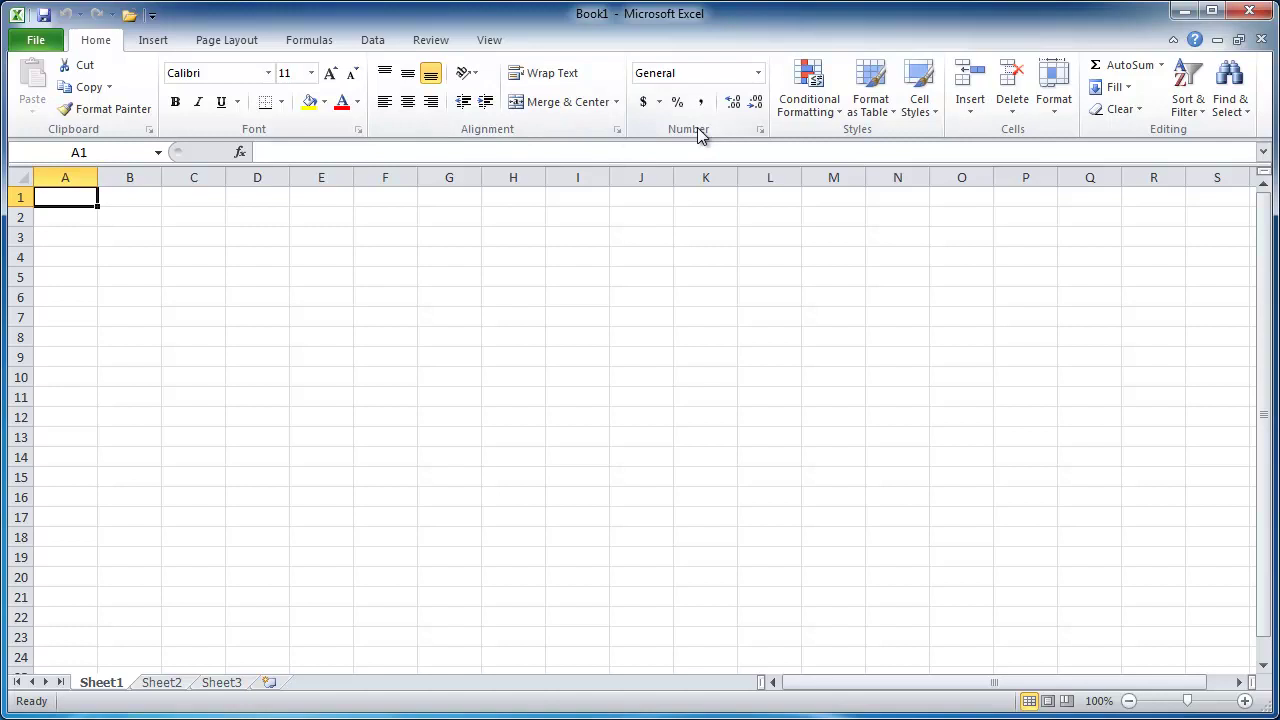
click(149, 131)
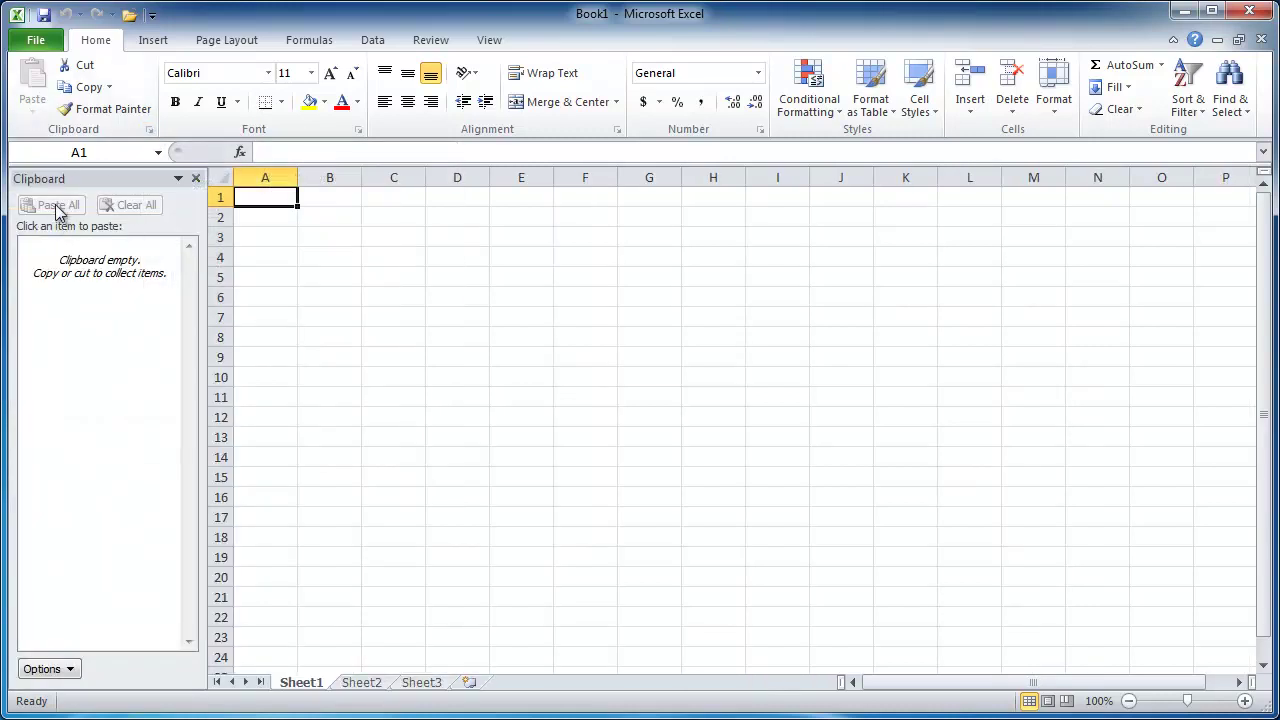
click(196, 179)
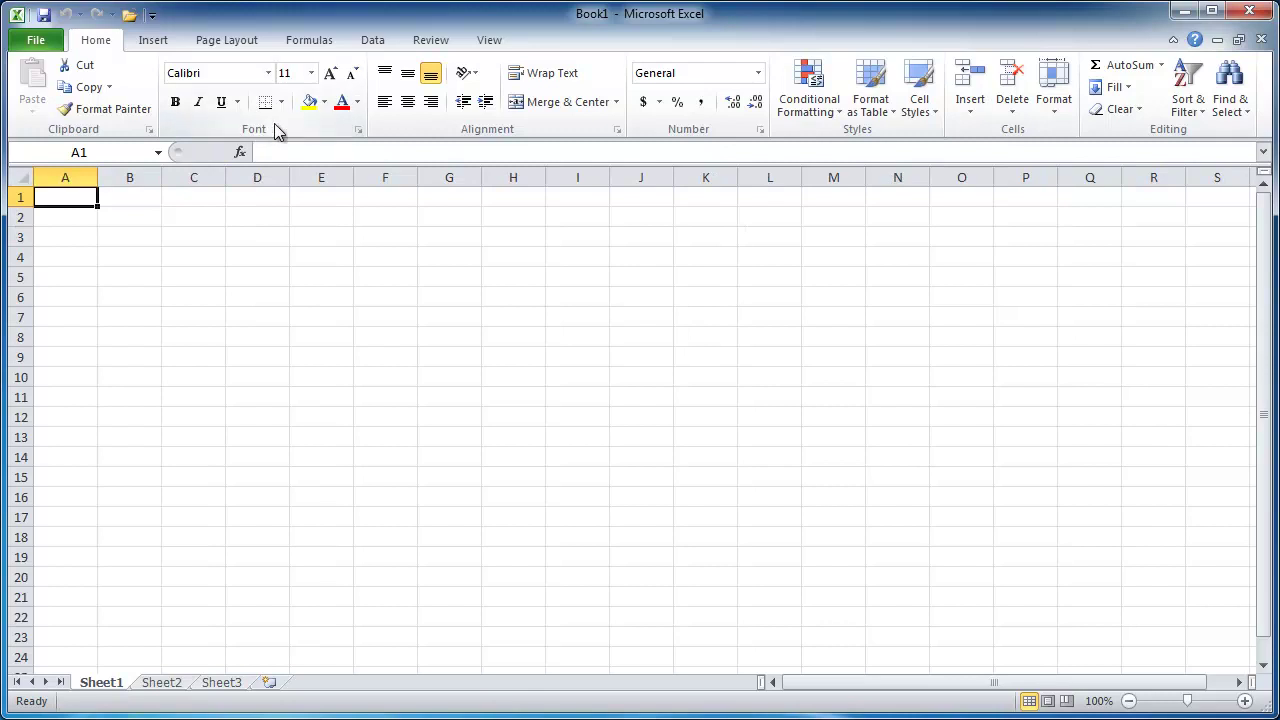
click(358, 131)
drag(668, 88, 651, 157)
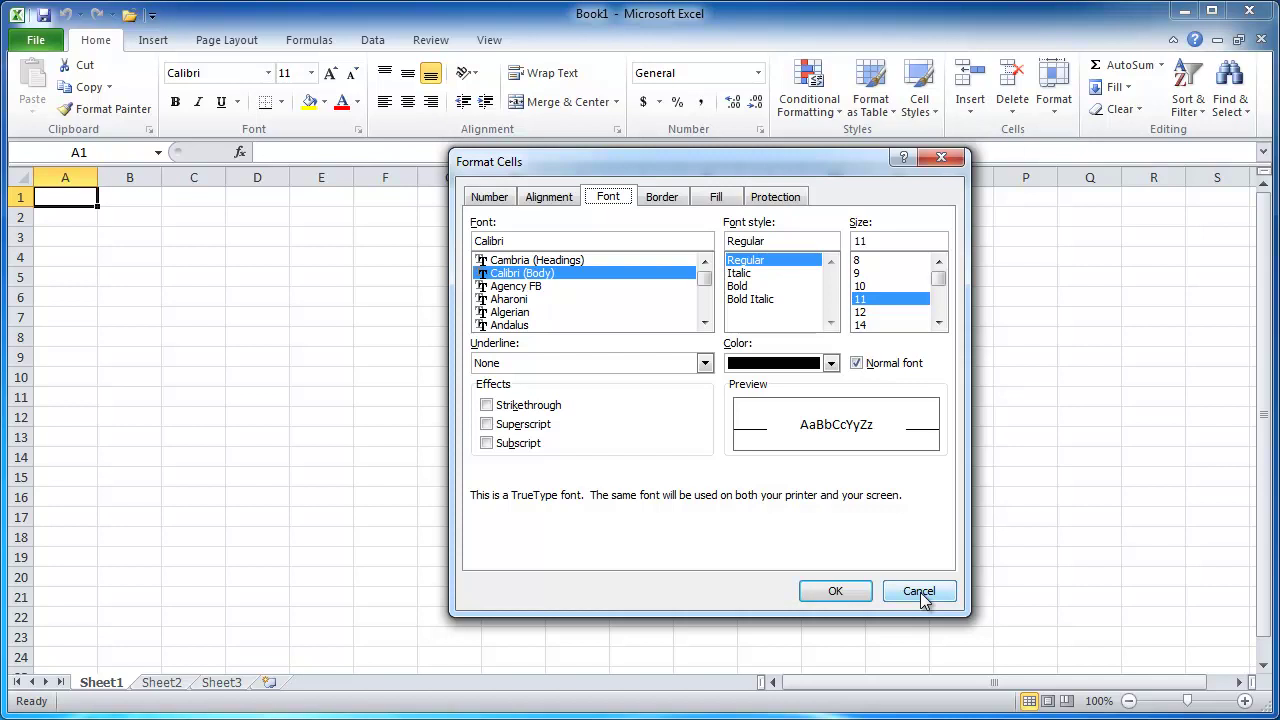
click(920, 592)
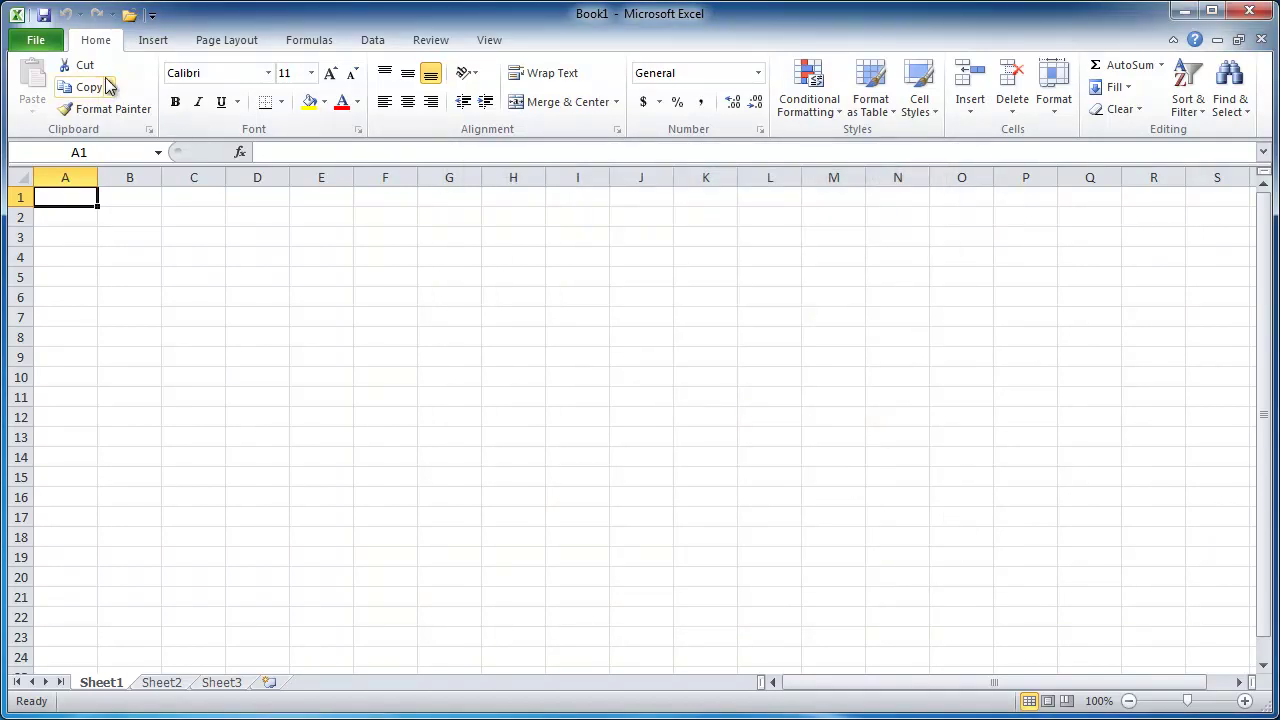
click(35, 42)
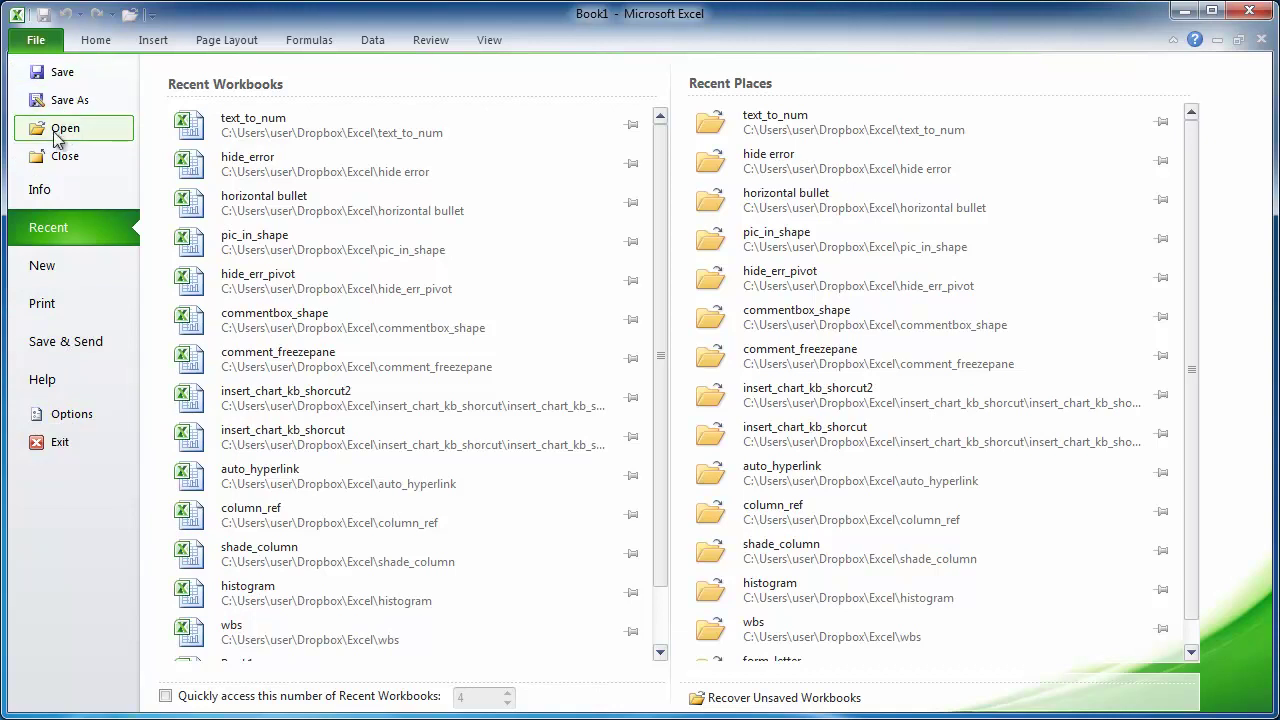
click(97, 42)
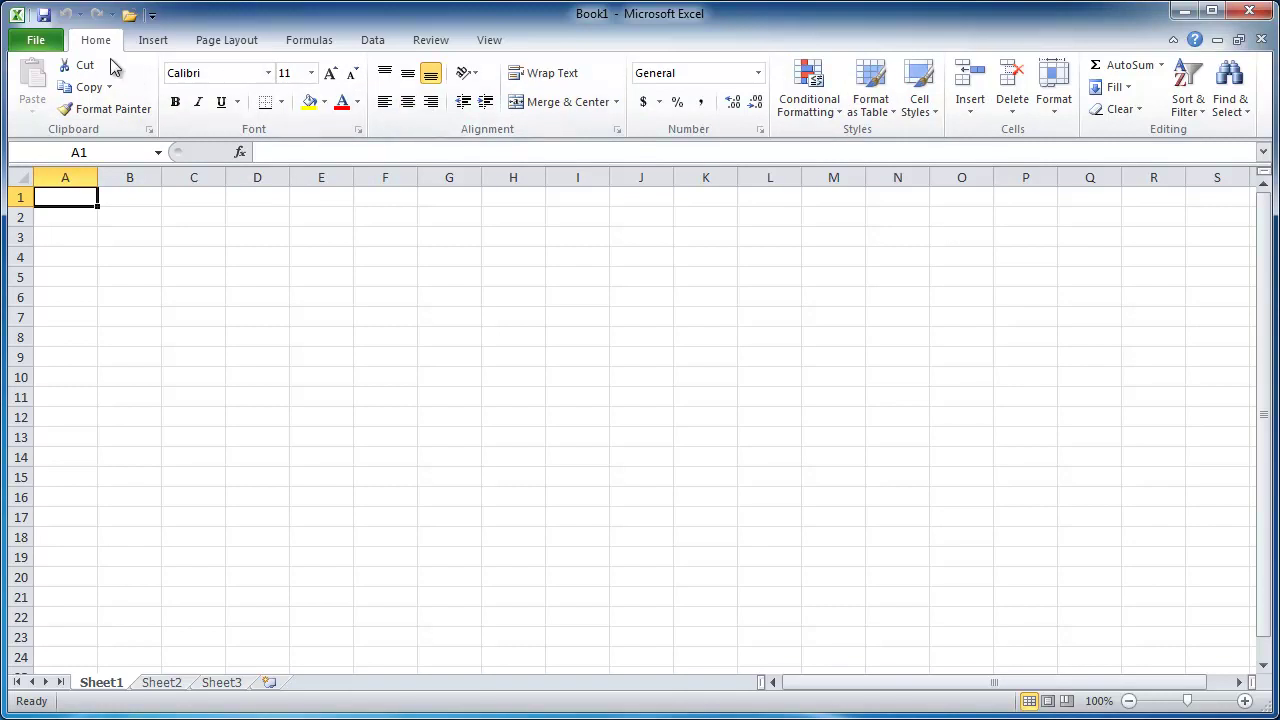
right_click(548, 51)
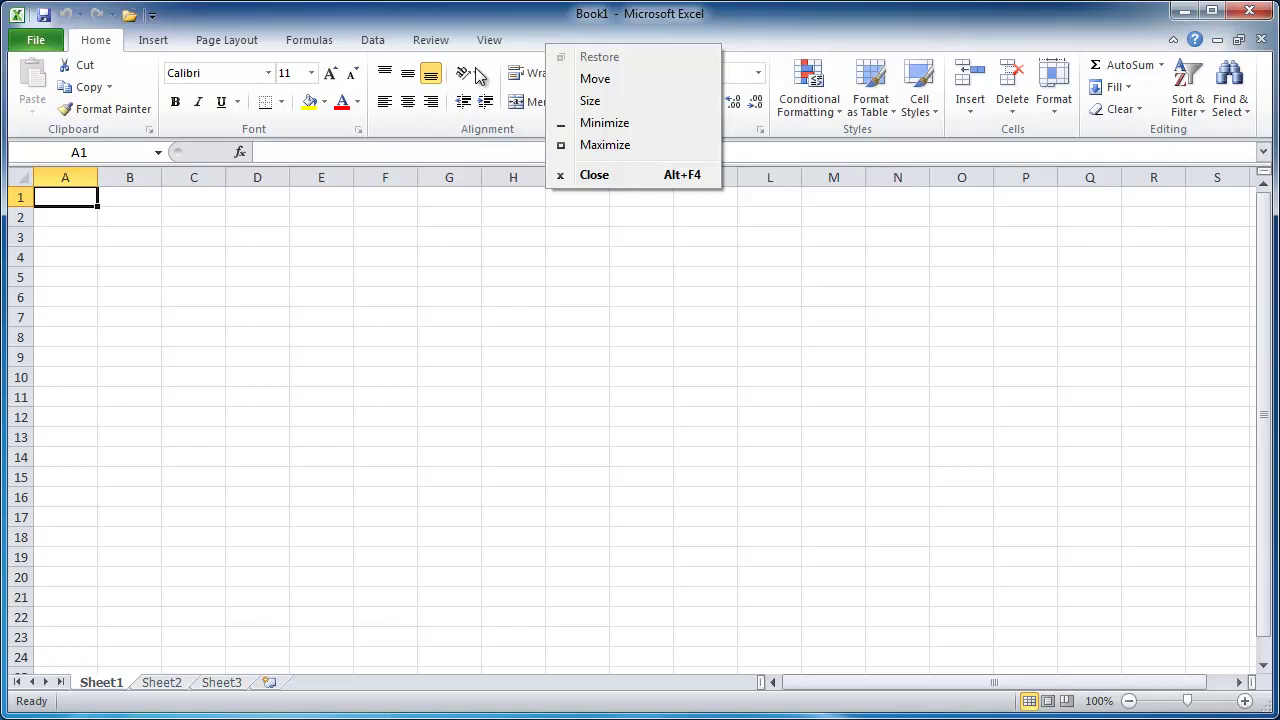
right_click(145, 91)
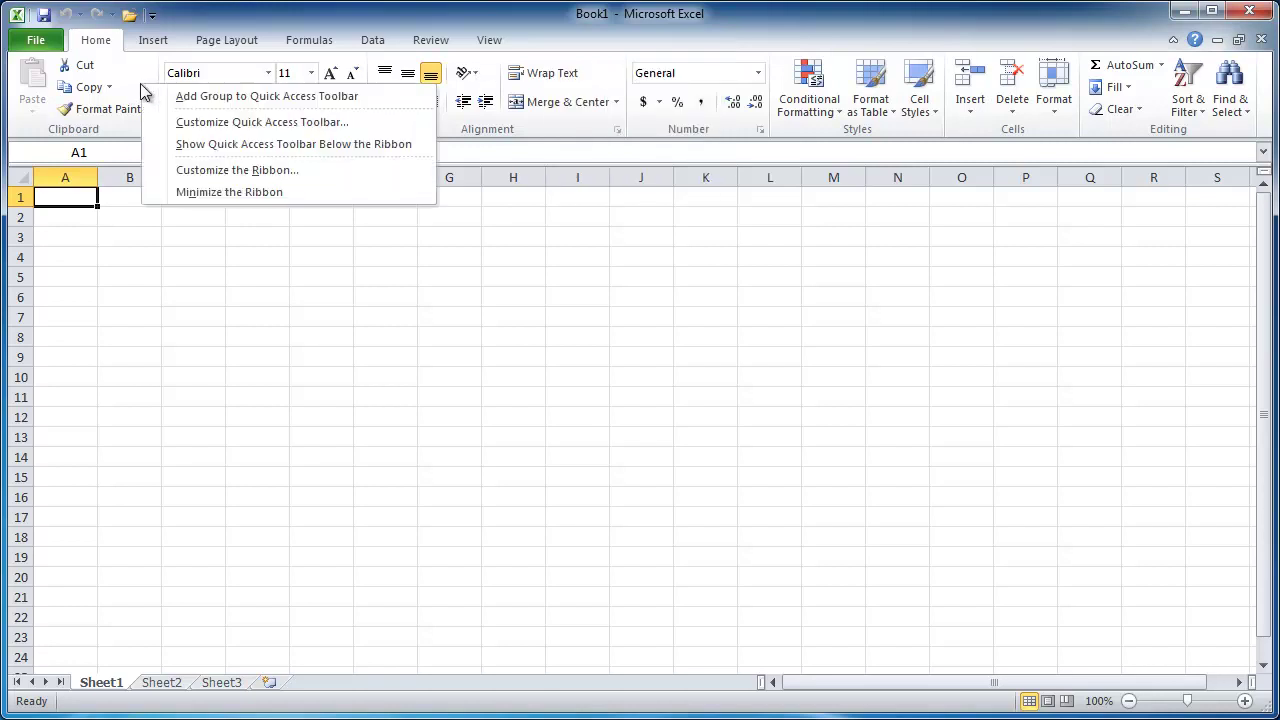
click(207, 192)
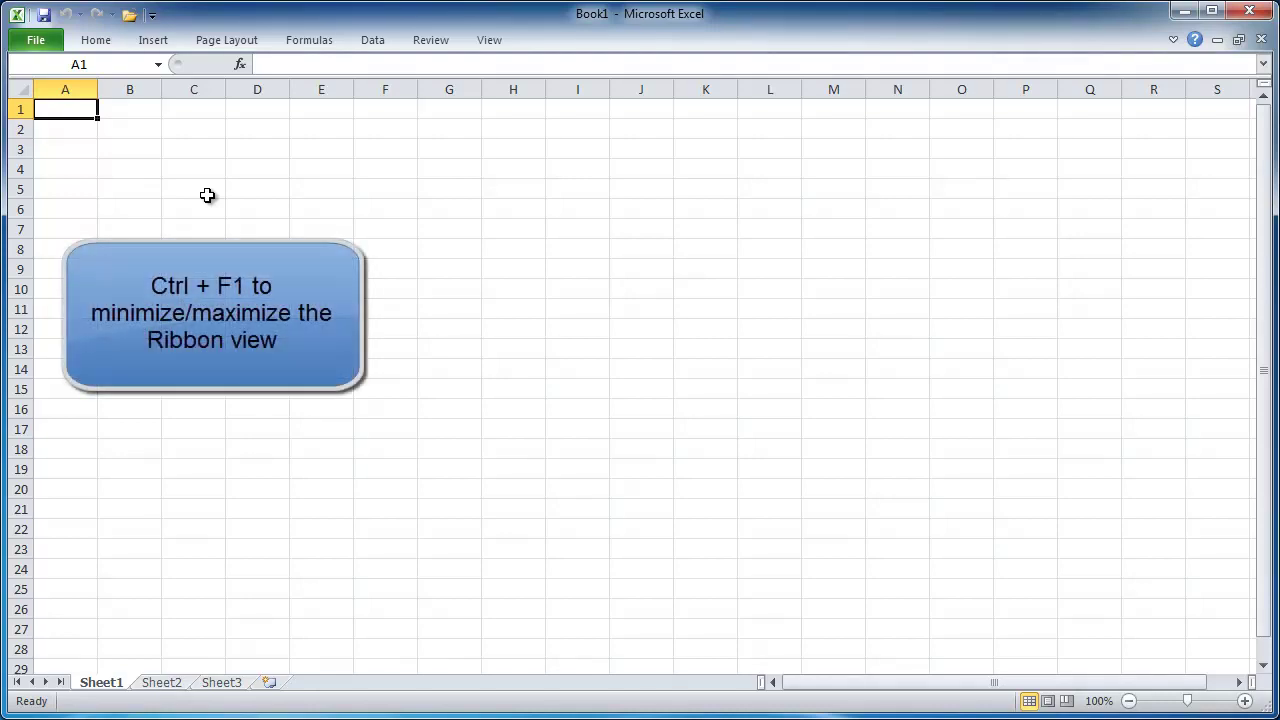
key(ctrl+F1)
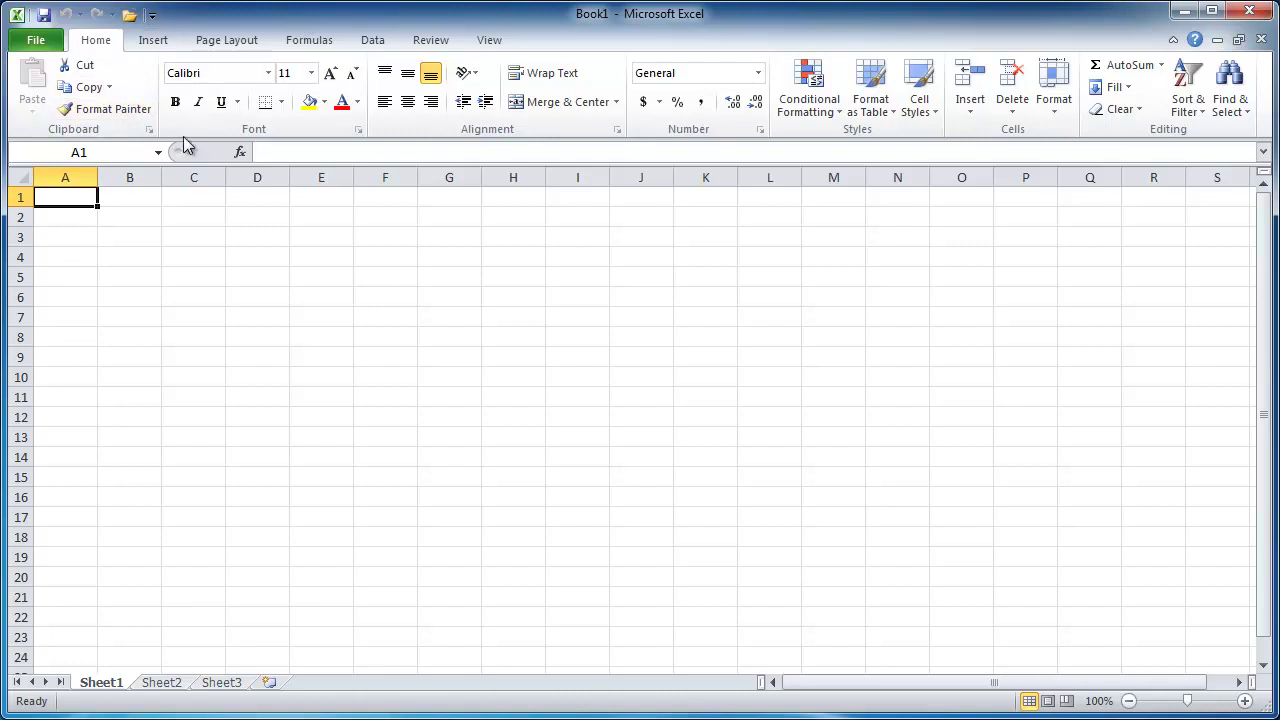
In Customize the Ribbon, add a new group after Editing on Home and name it Print
right_click(141, 74)
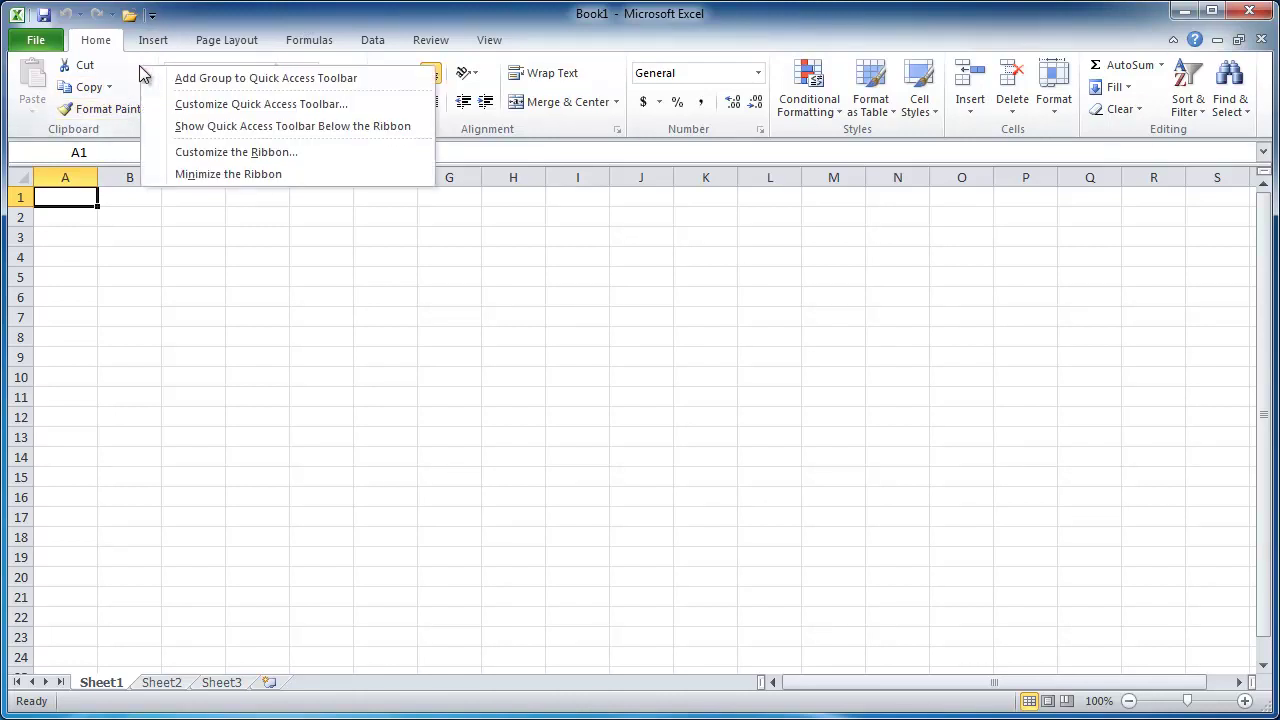
click(266, 152)
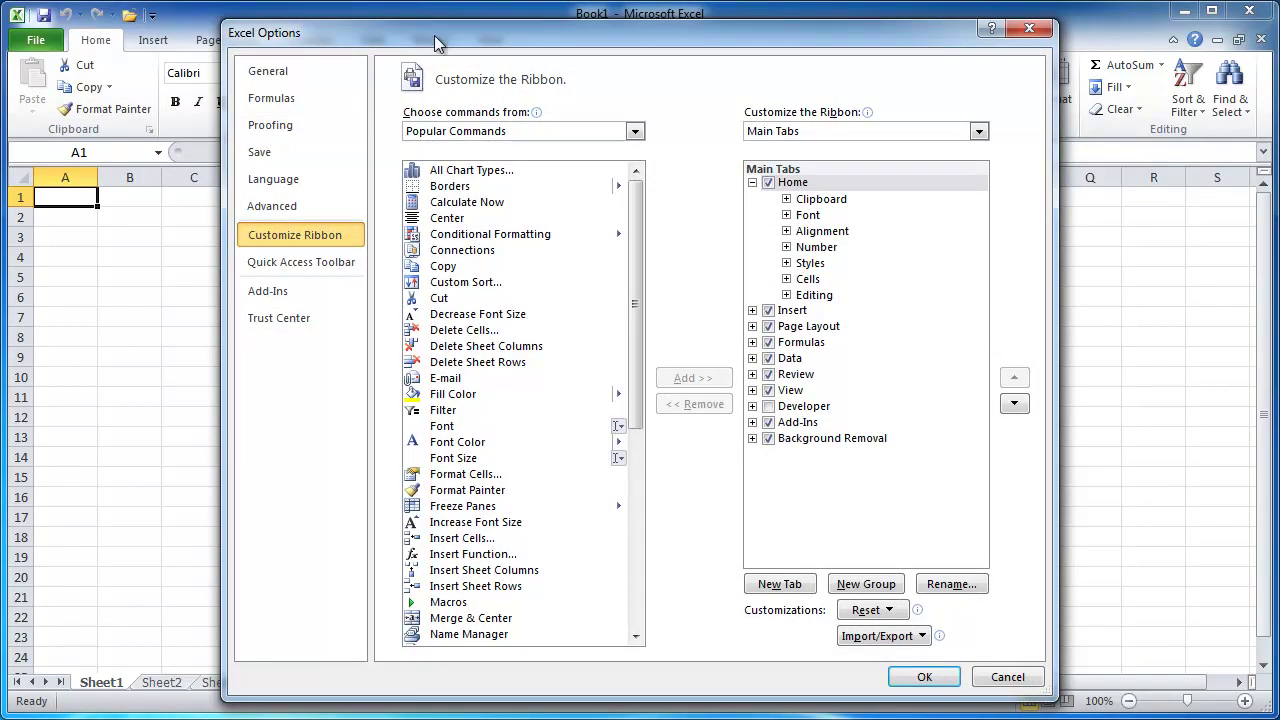
drag(437, 39, 378, 36)
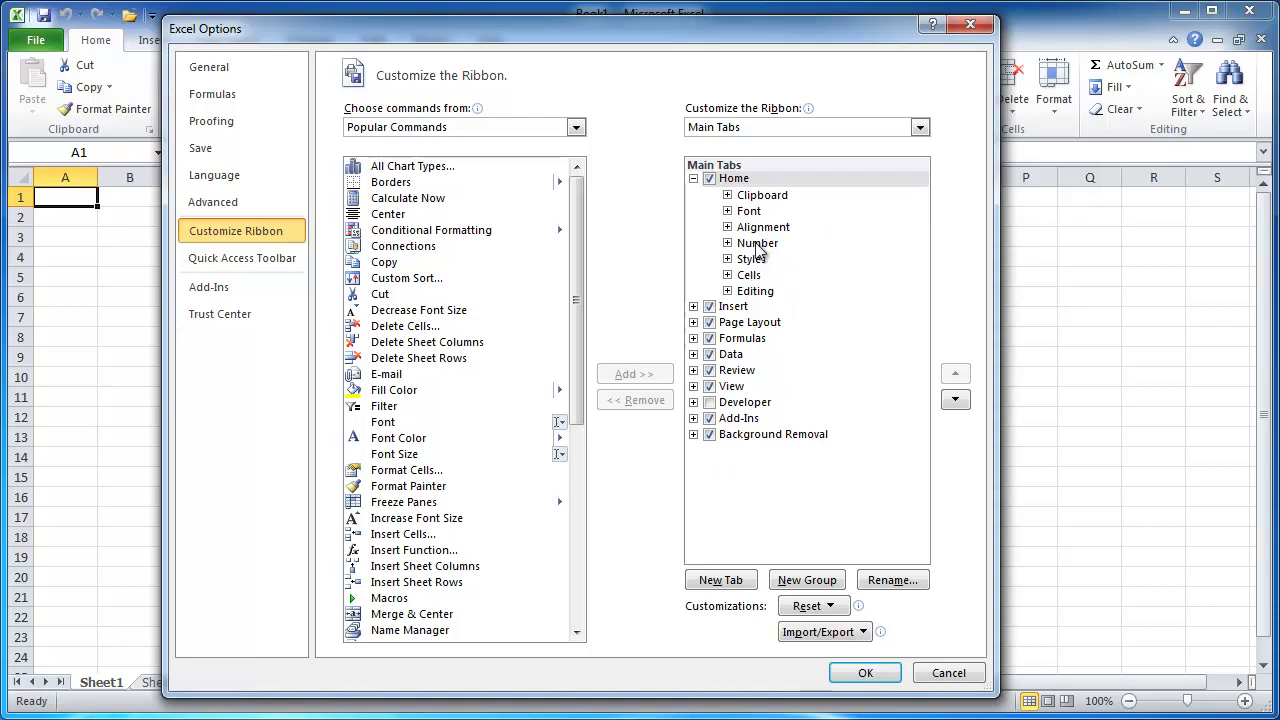
click(810, 586)
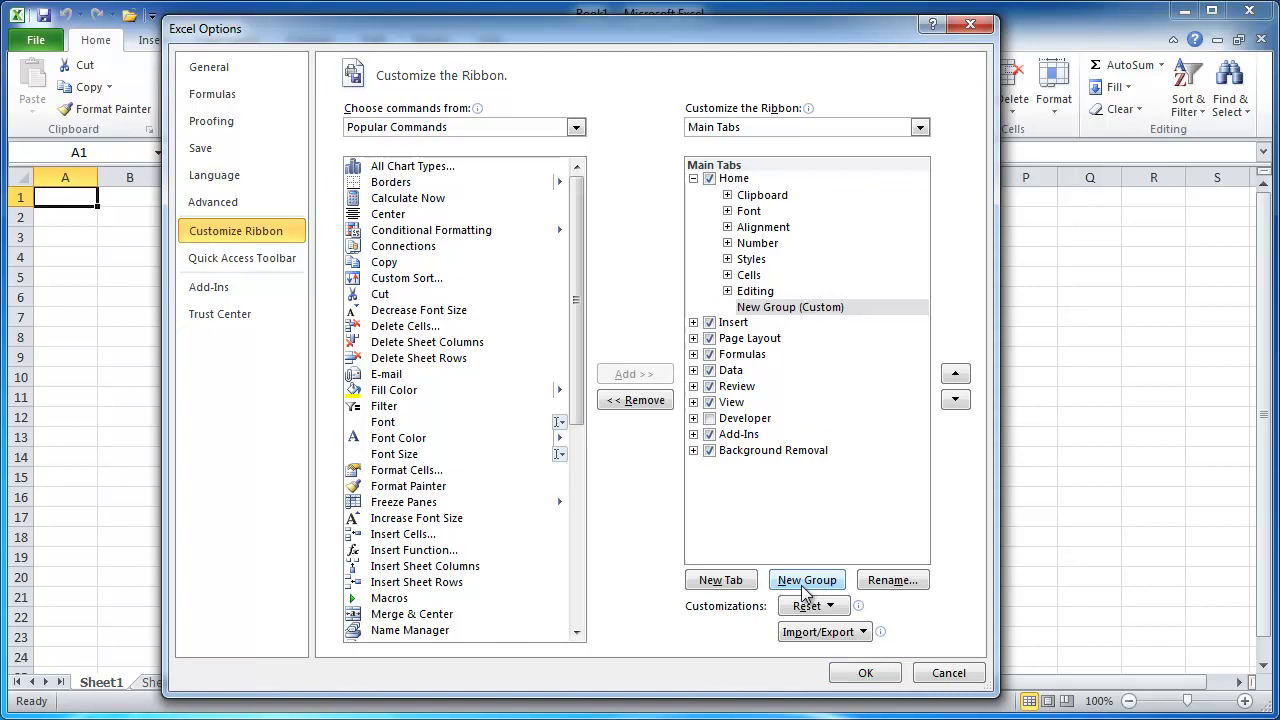
click(772, 313)
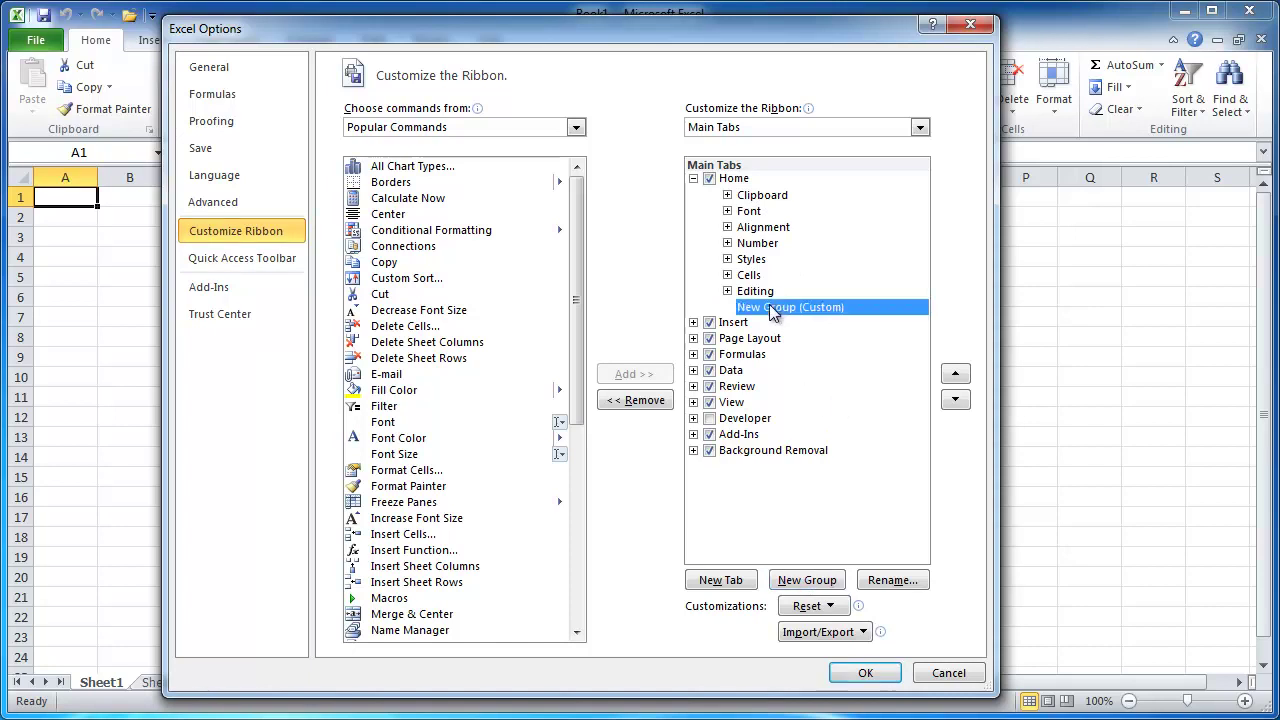
click(893, 582)
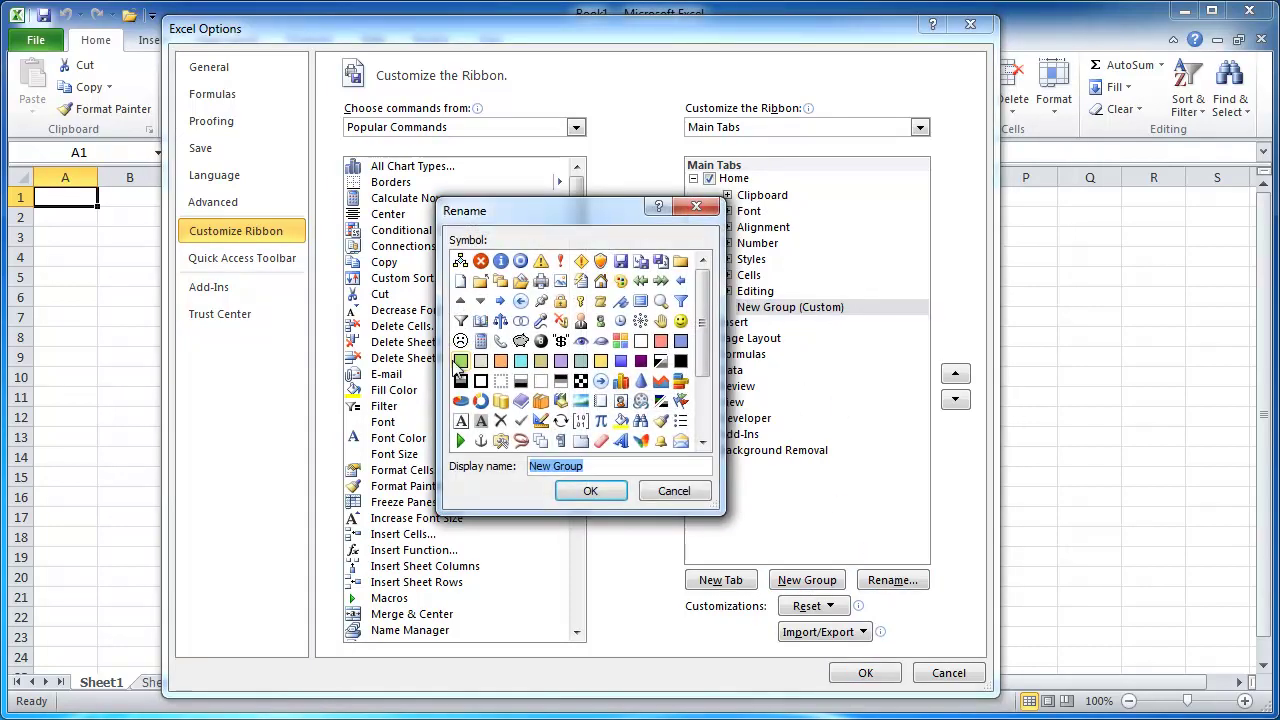
text(Print)
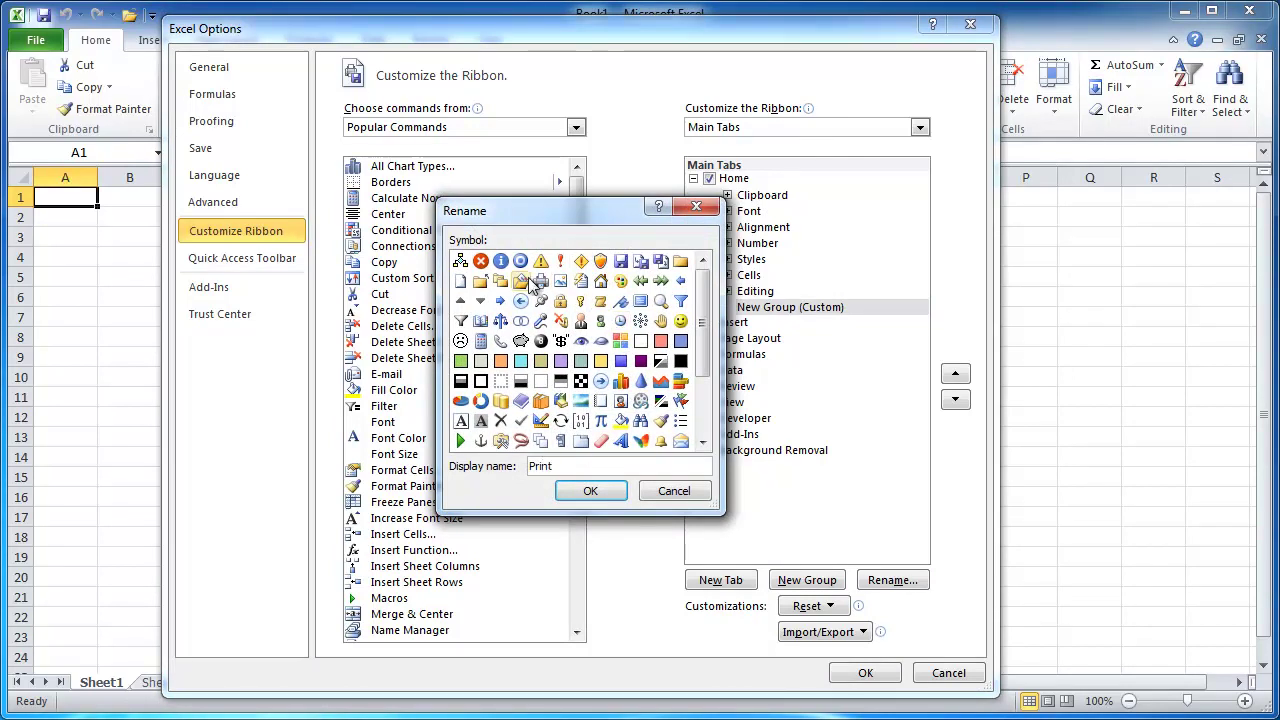
click(590, 491)
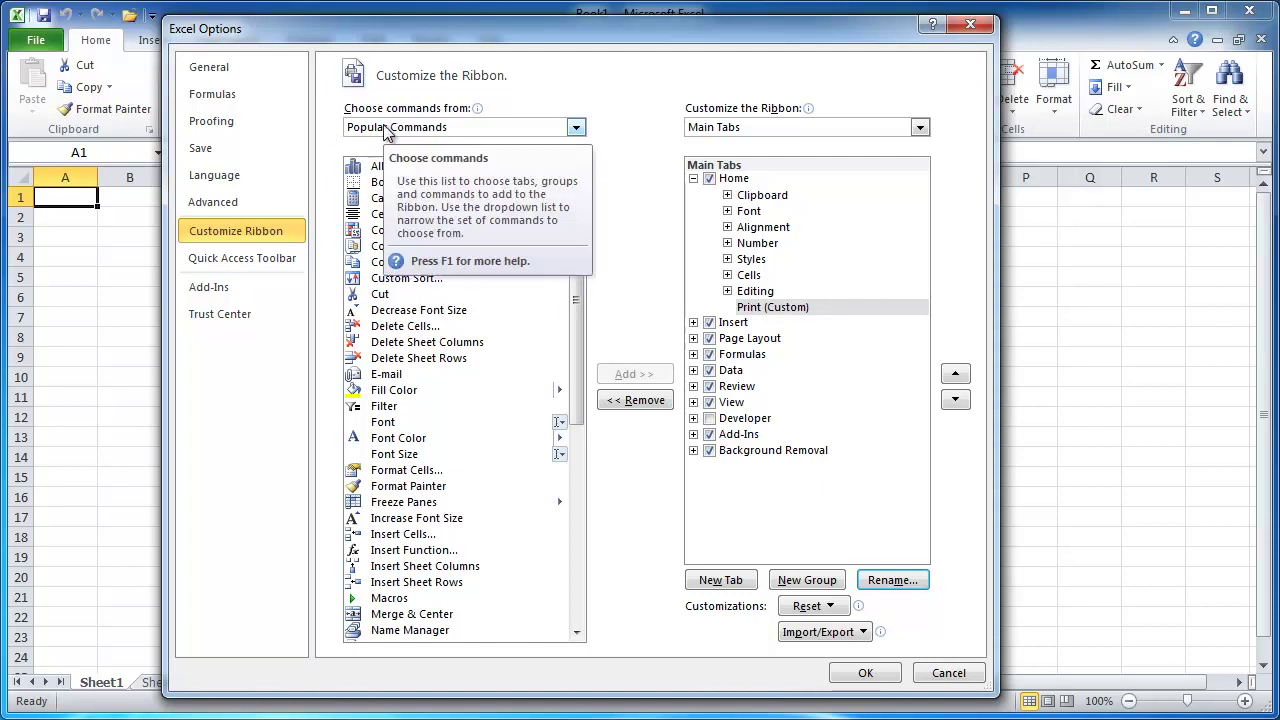
From All Commands, add Print Area, Print Preview and Print, and Print Titles to the Print group
click(385, 128)
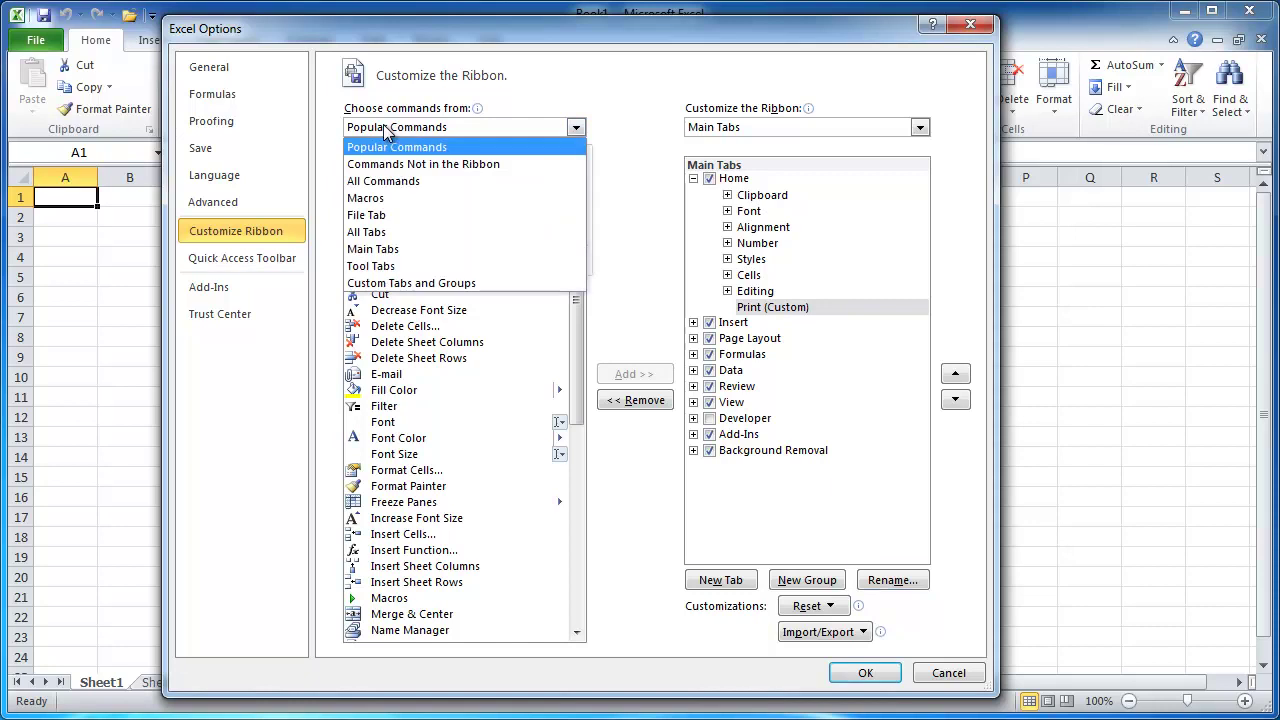
click(380, 196)
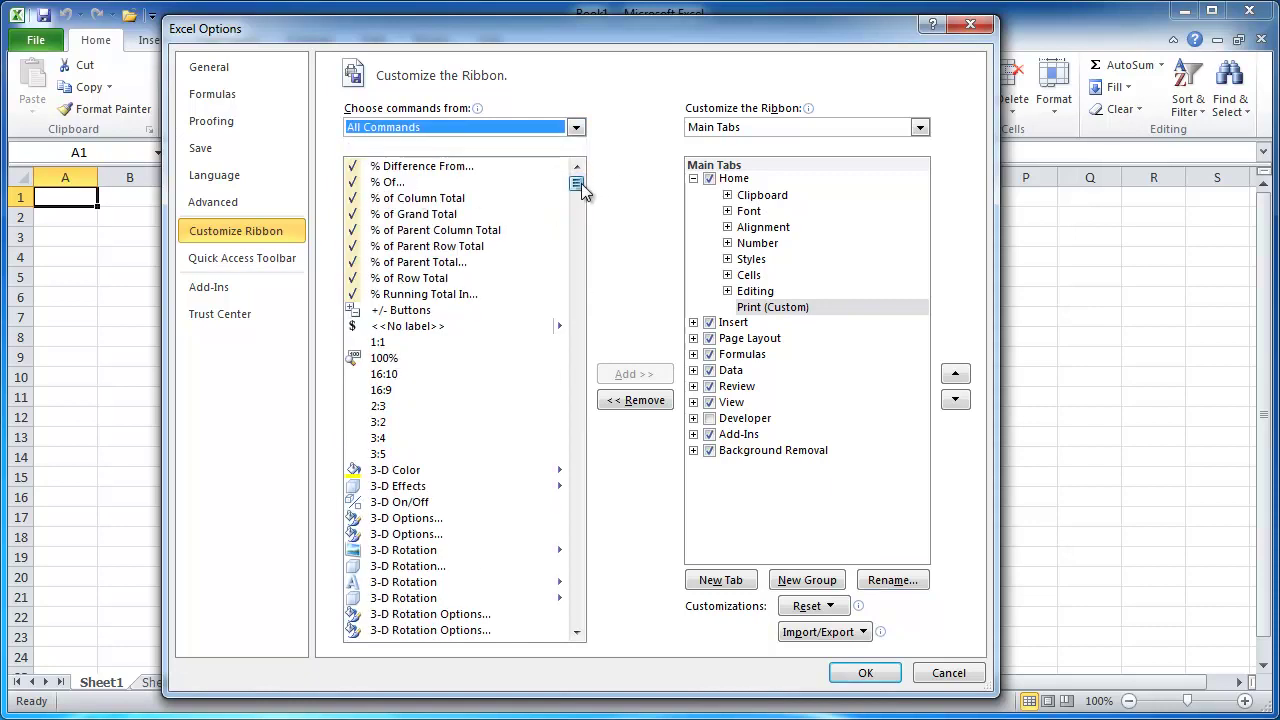
drag(575, 171, 545, 482)
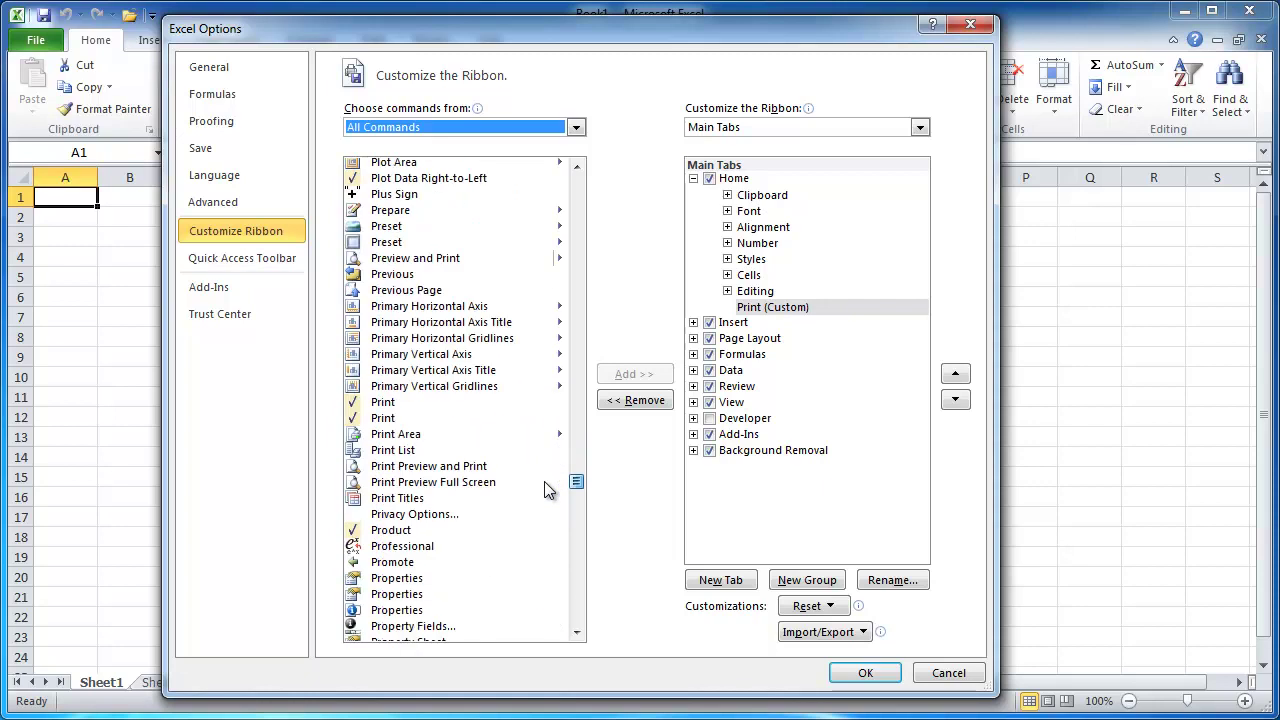
click(408, 438)
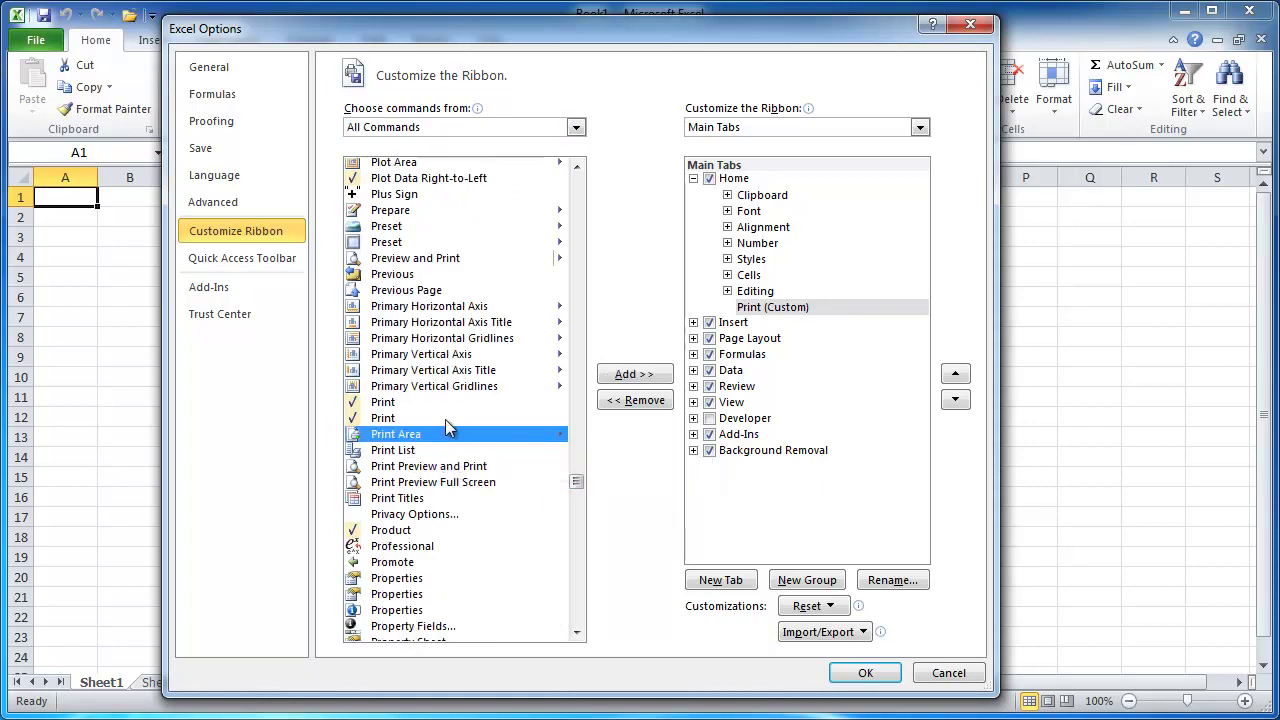
click(658, 376)
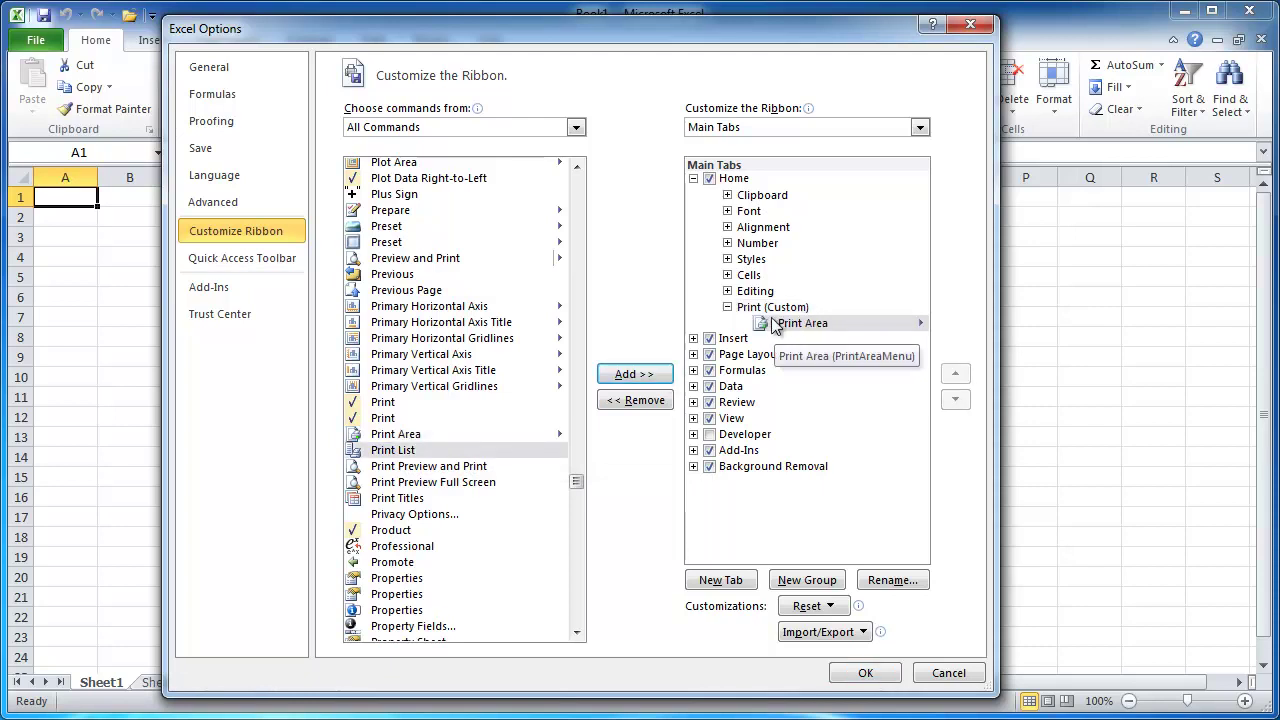
click(418, 467)
click(624, 374)
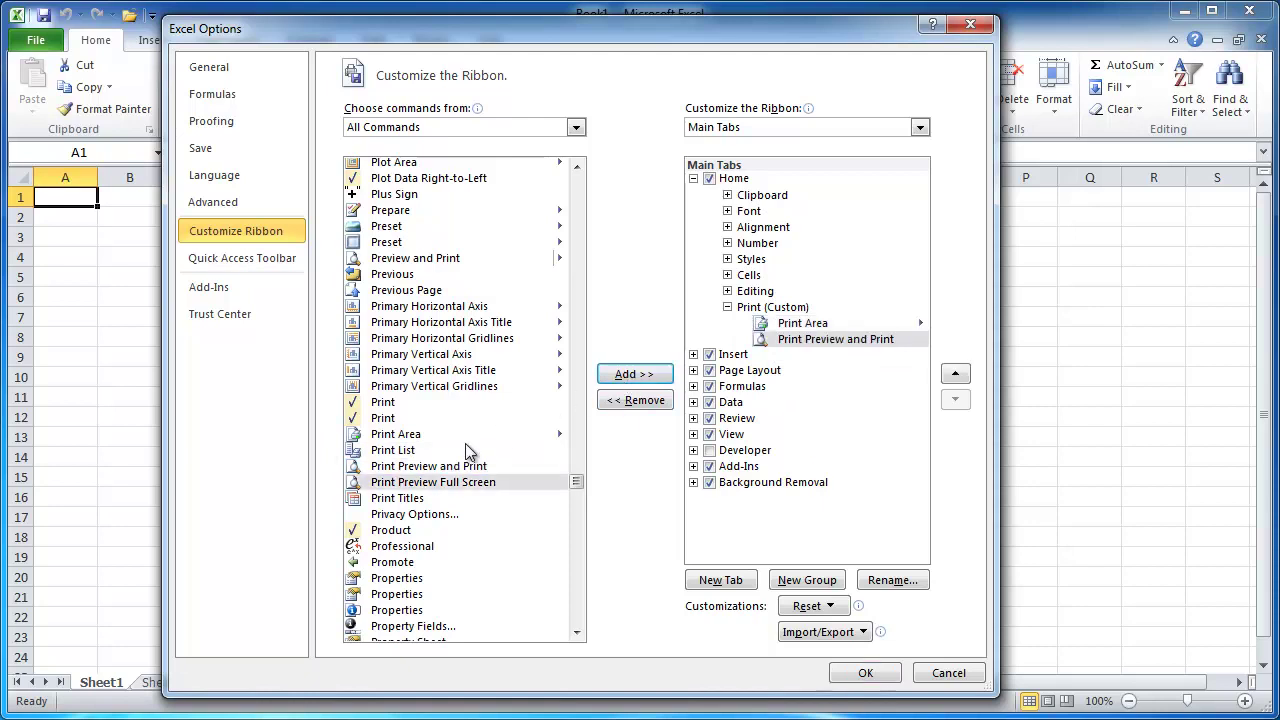
click(404, 499)
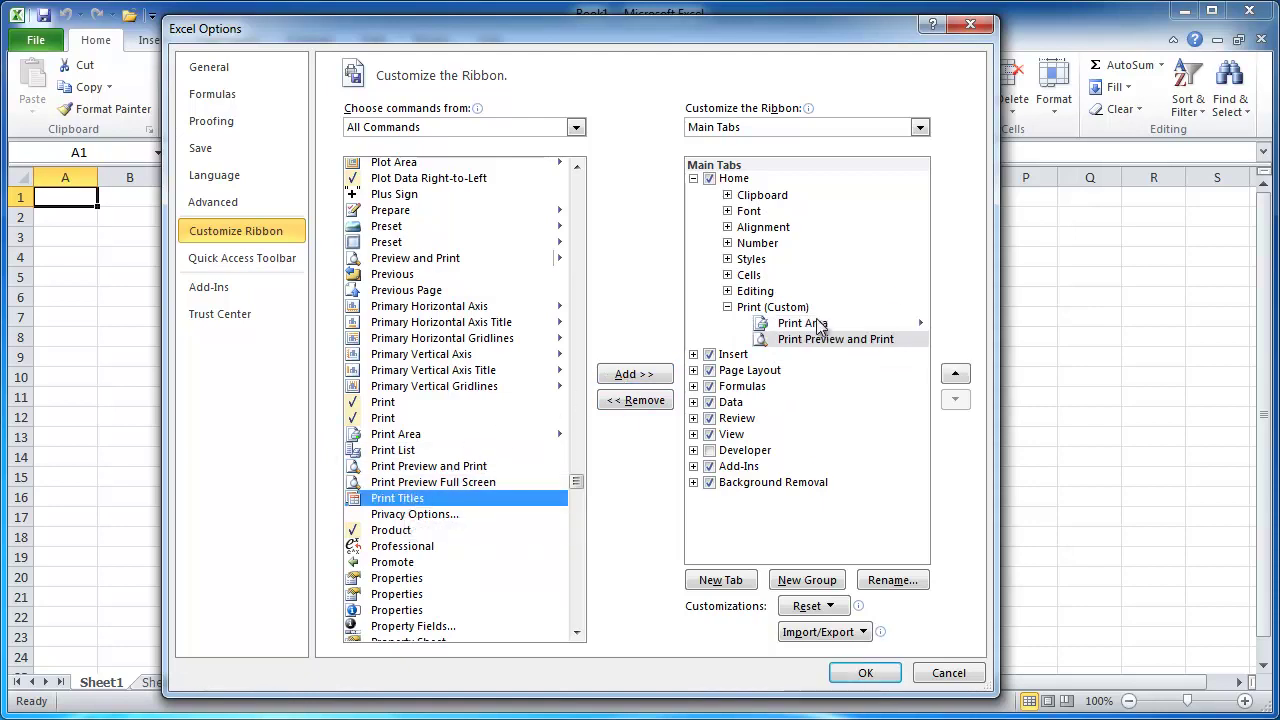
click(634, 374)
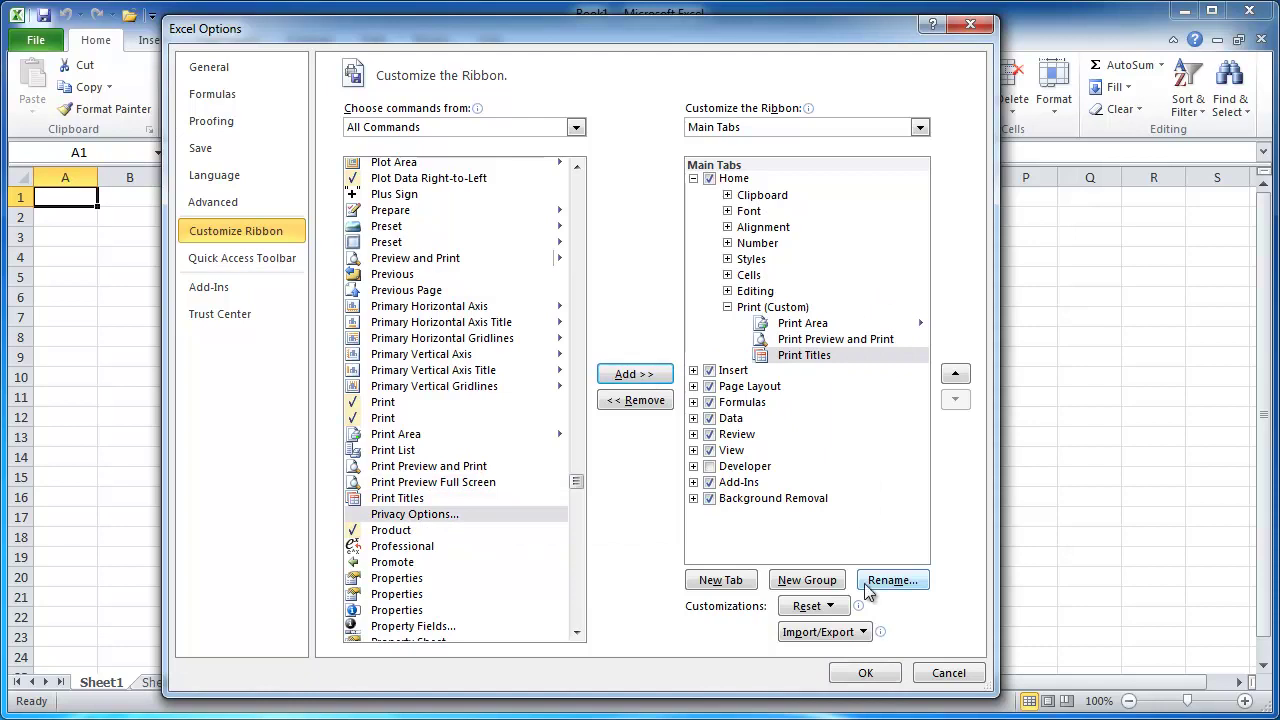
Move the Print (Custom) group up four places so it sits right after Clipboard
click(866, 673)
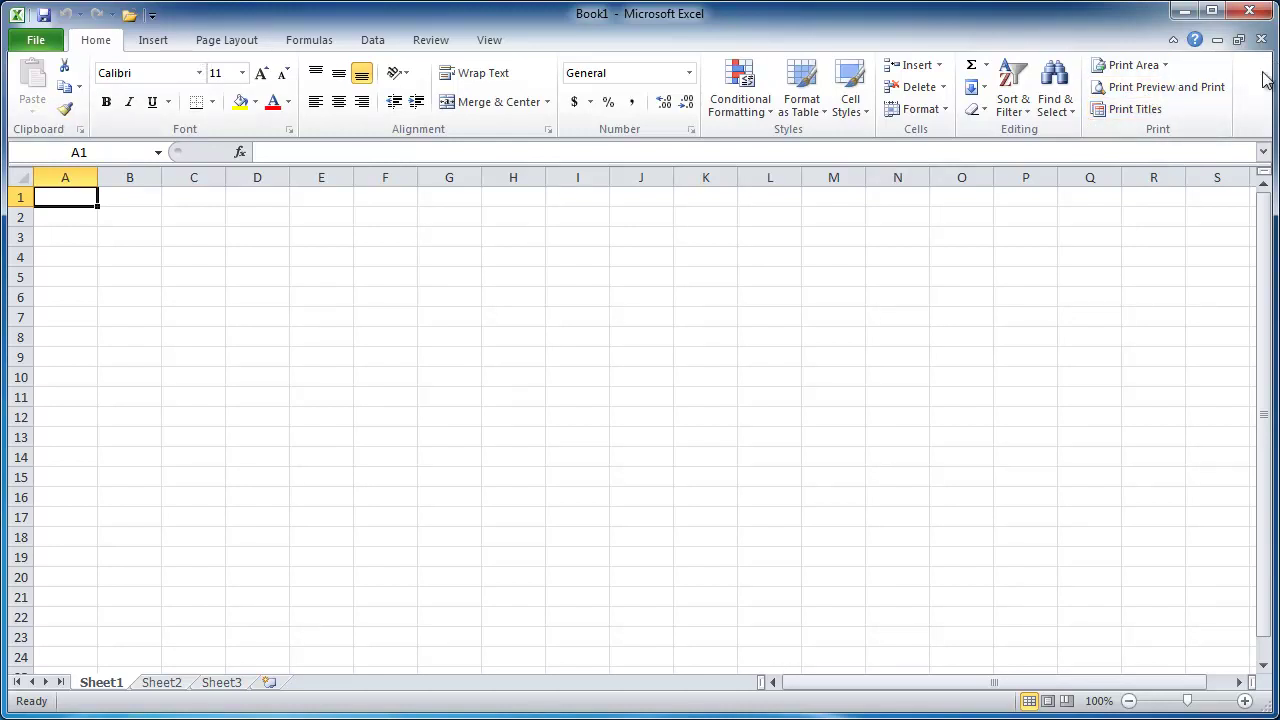
right_click(1183, 102)
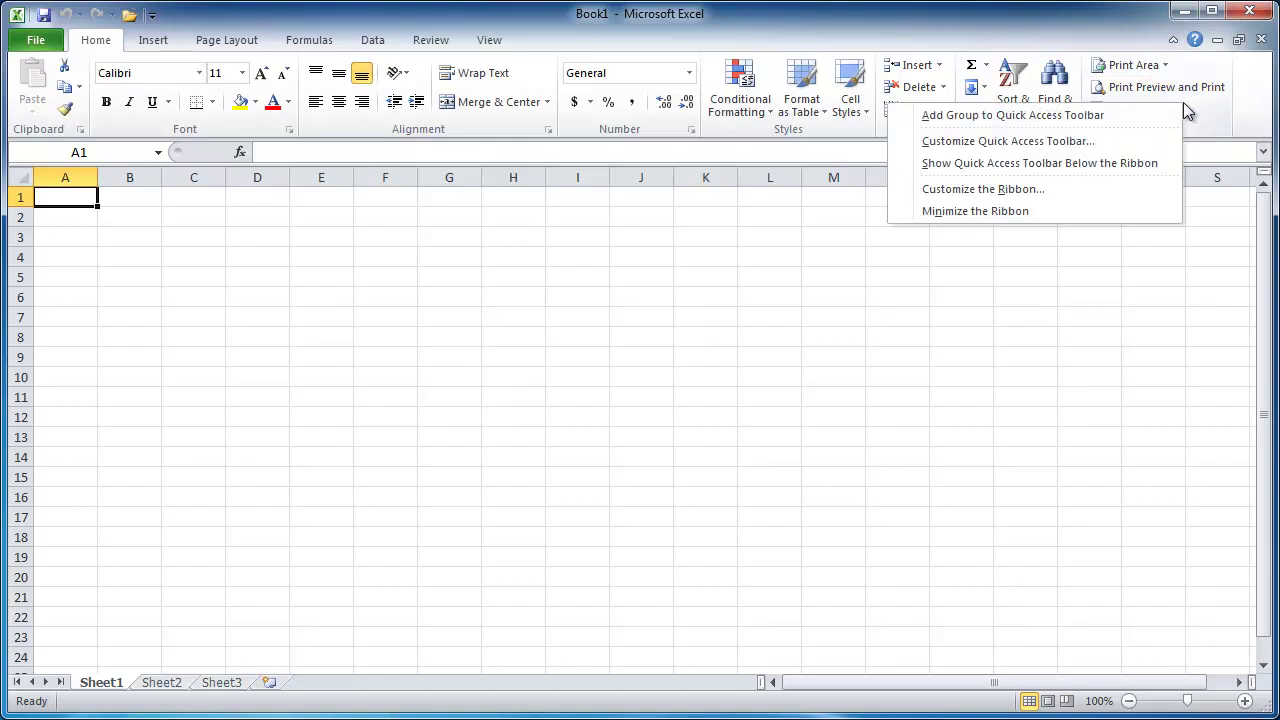
click(1097, 188)
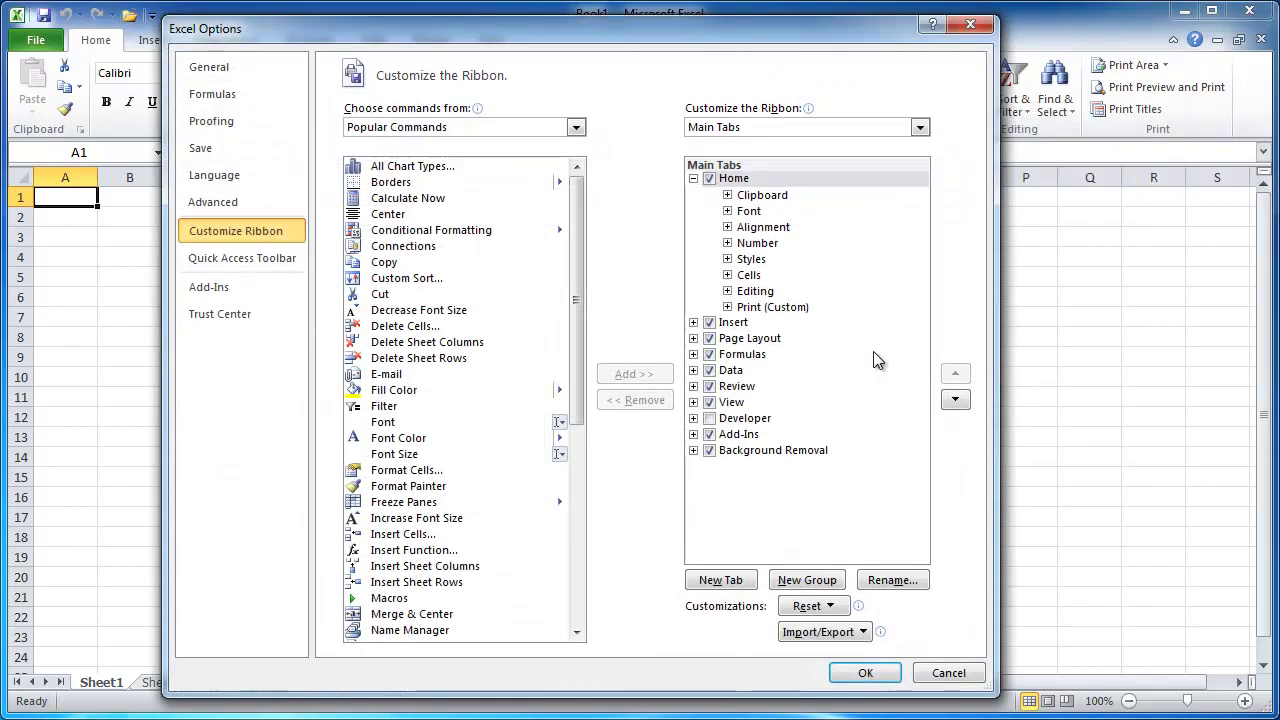
click(765, 310)
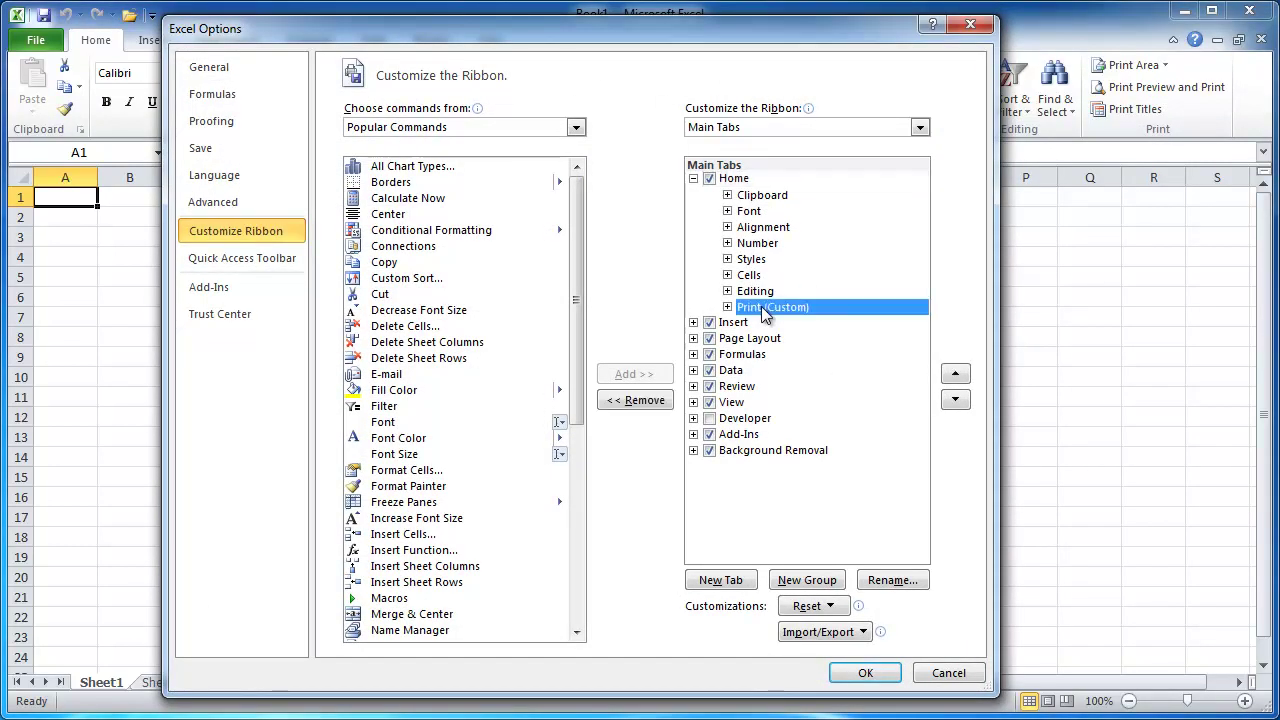
click(955, 375)
click(955, 375)
click(955, 375)
click(955, 375)
click(955, 375)
click(955, 375)
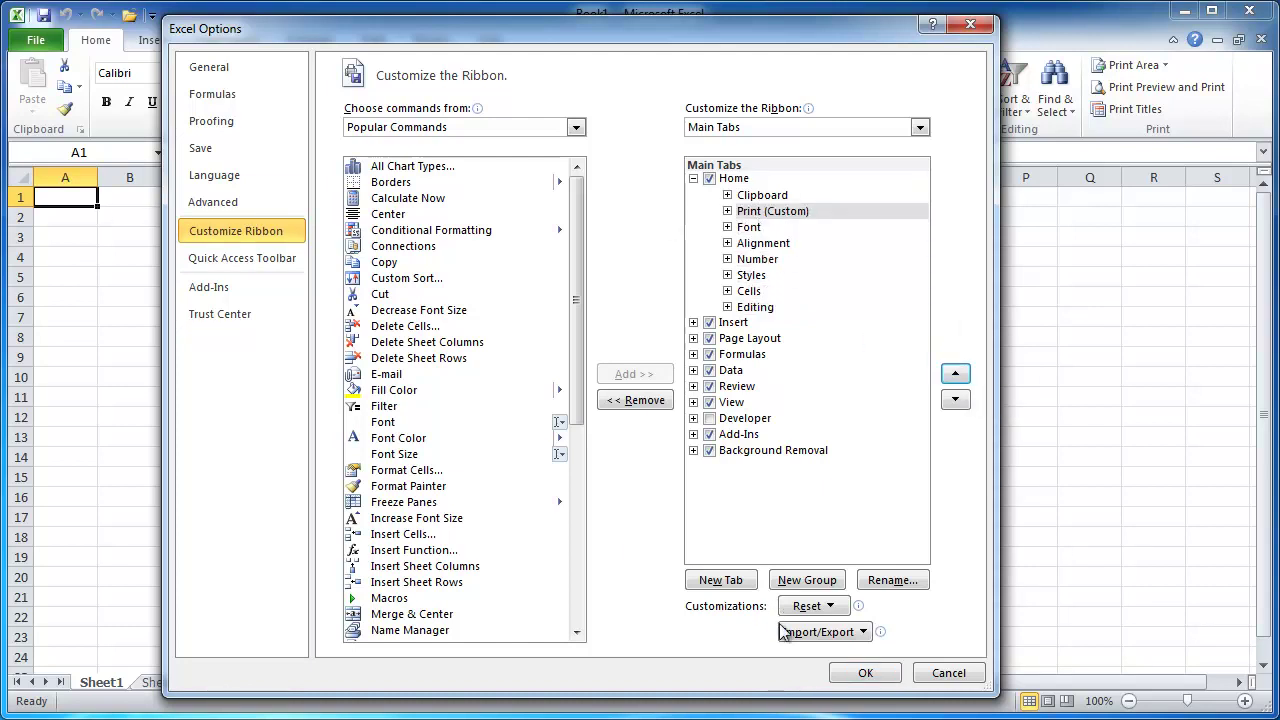
click(862, 670)
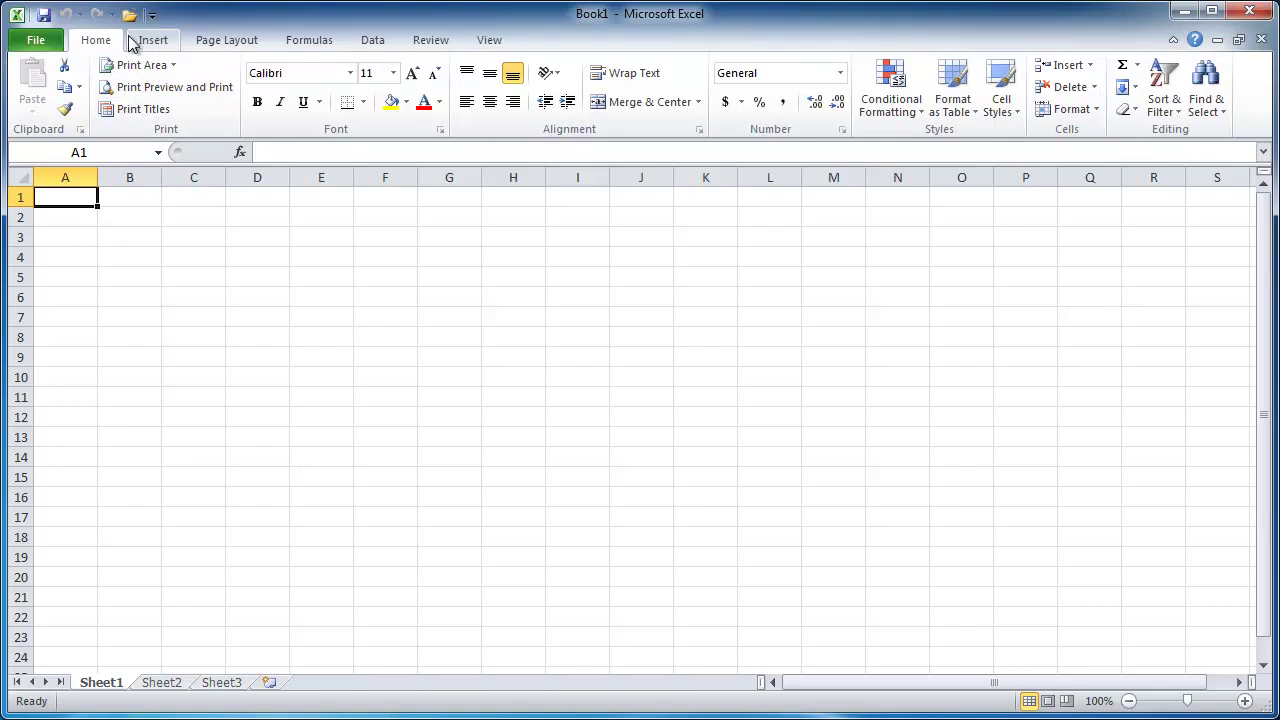
Add a new custom tab and rename its group Print with a printer symbol
right_click(195, 112)
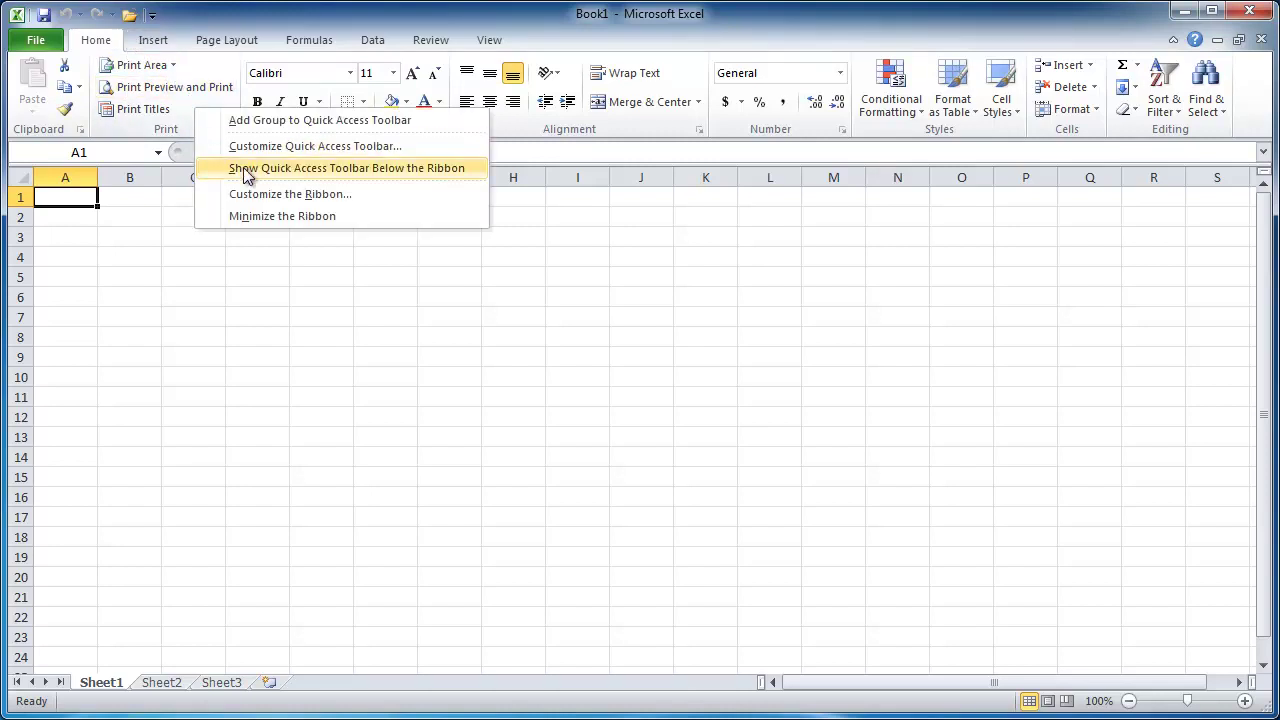
click(278, 196)
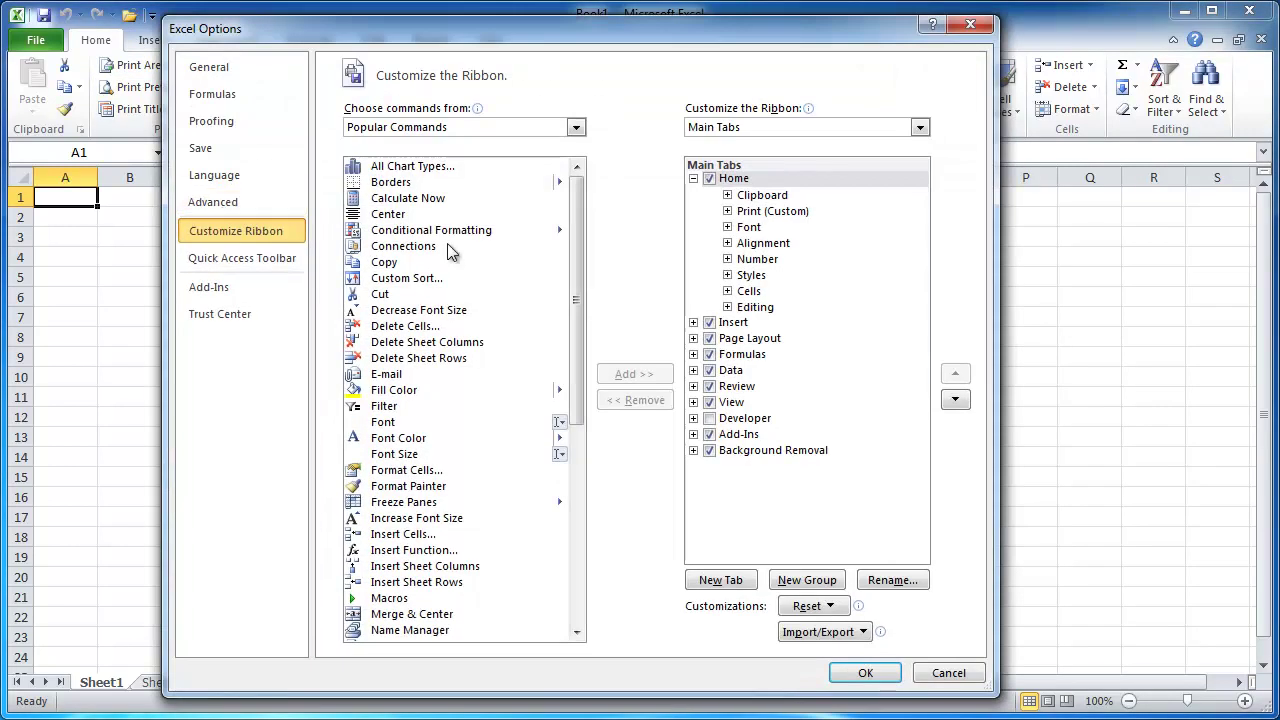
click(716, 586)
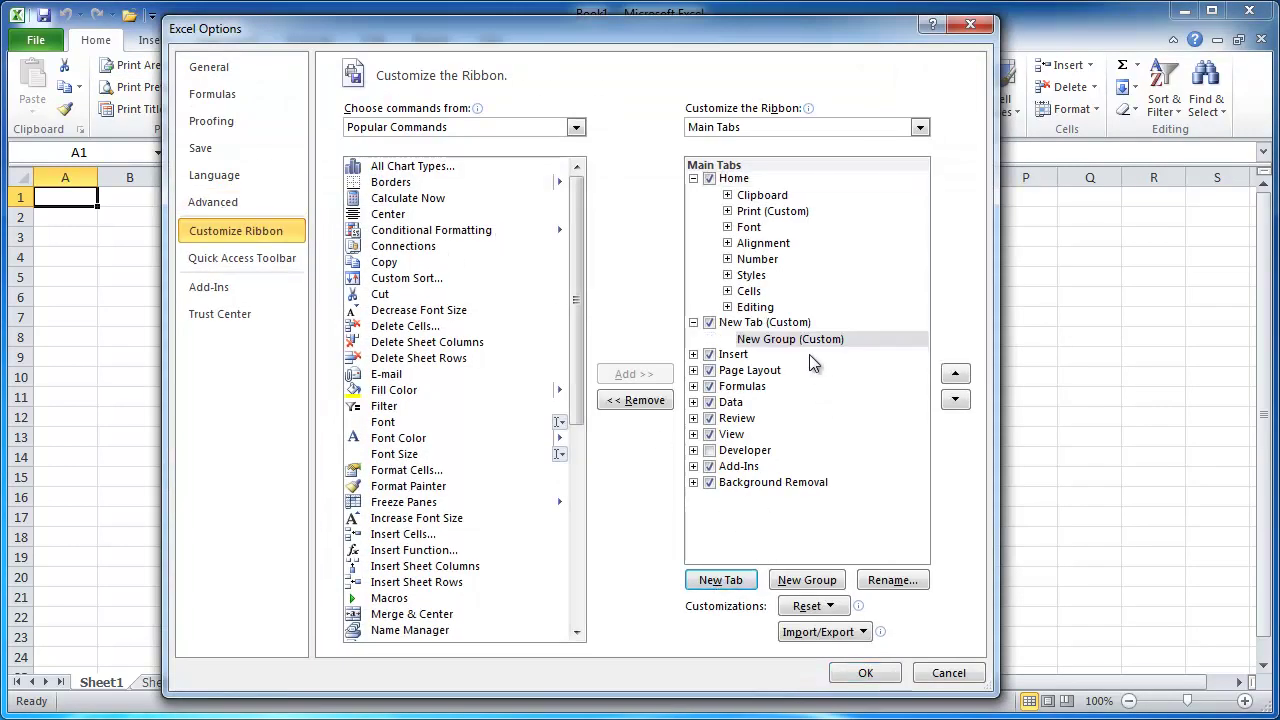
click(785, 340)
click(880, 576)
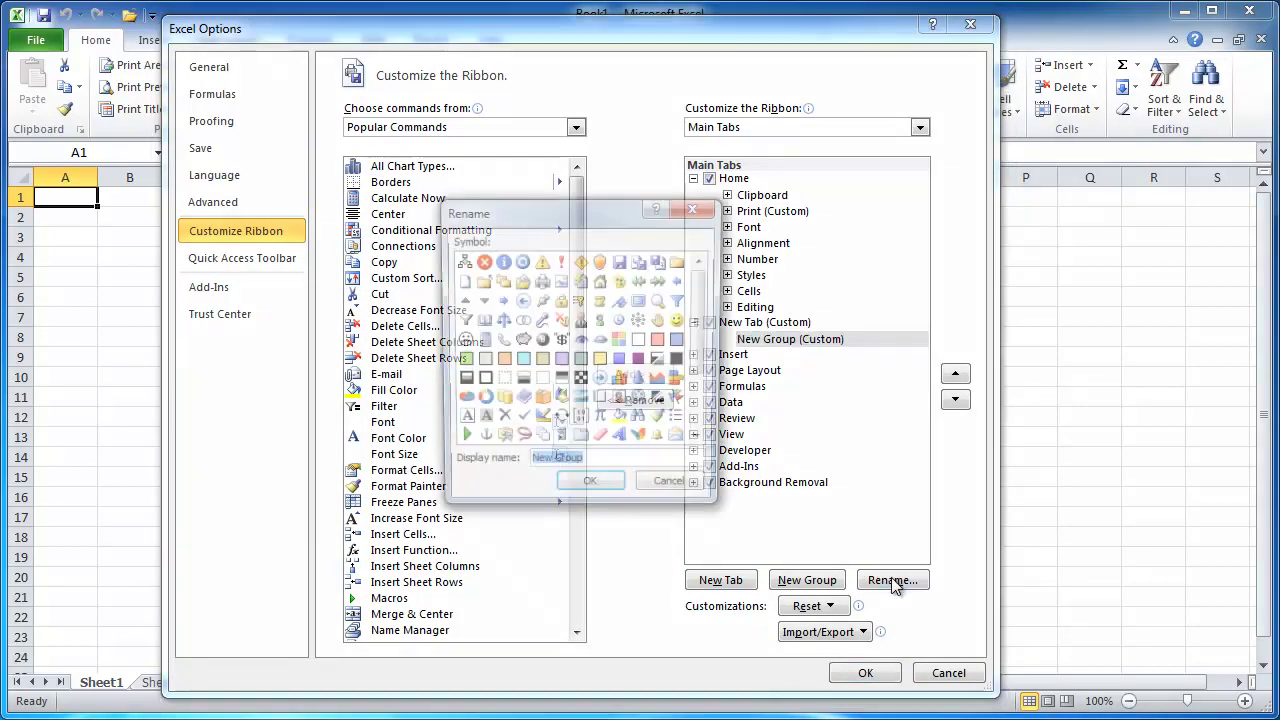
text(Print)
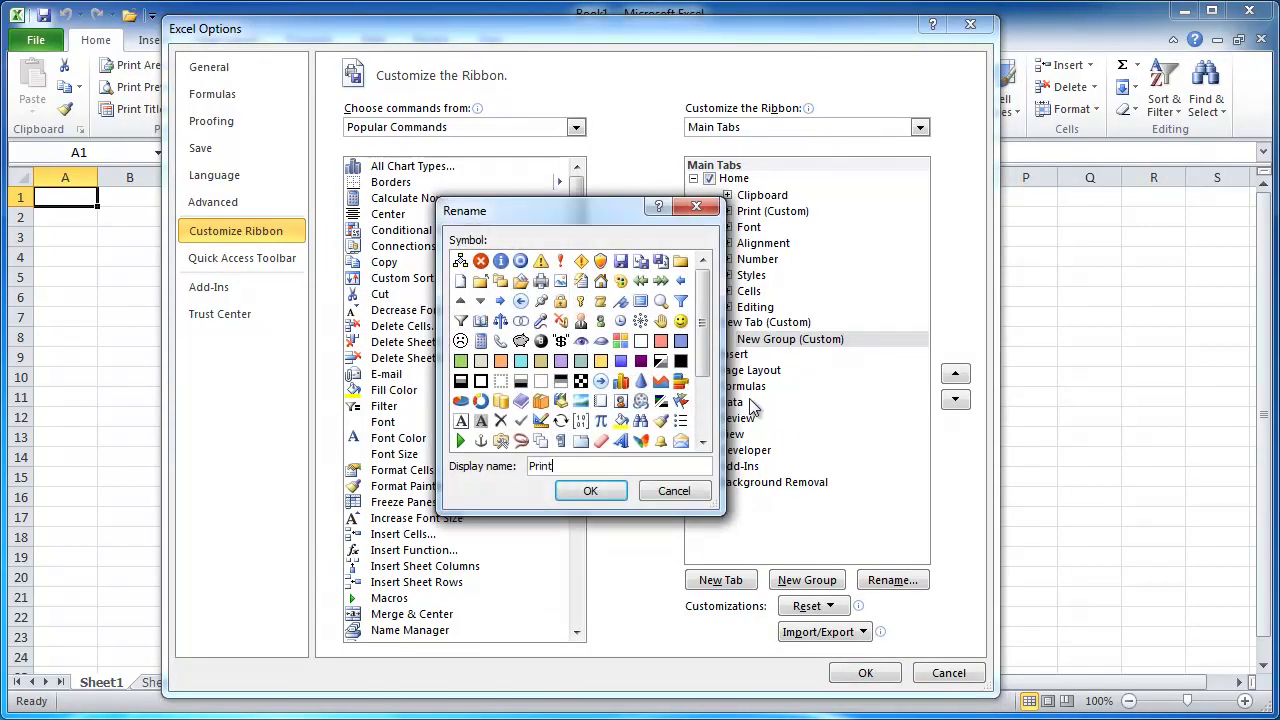
click(541, 281)
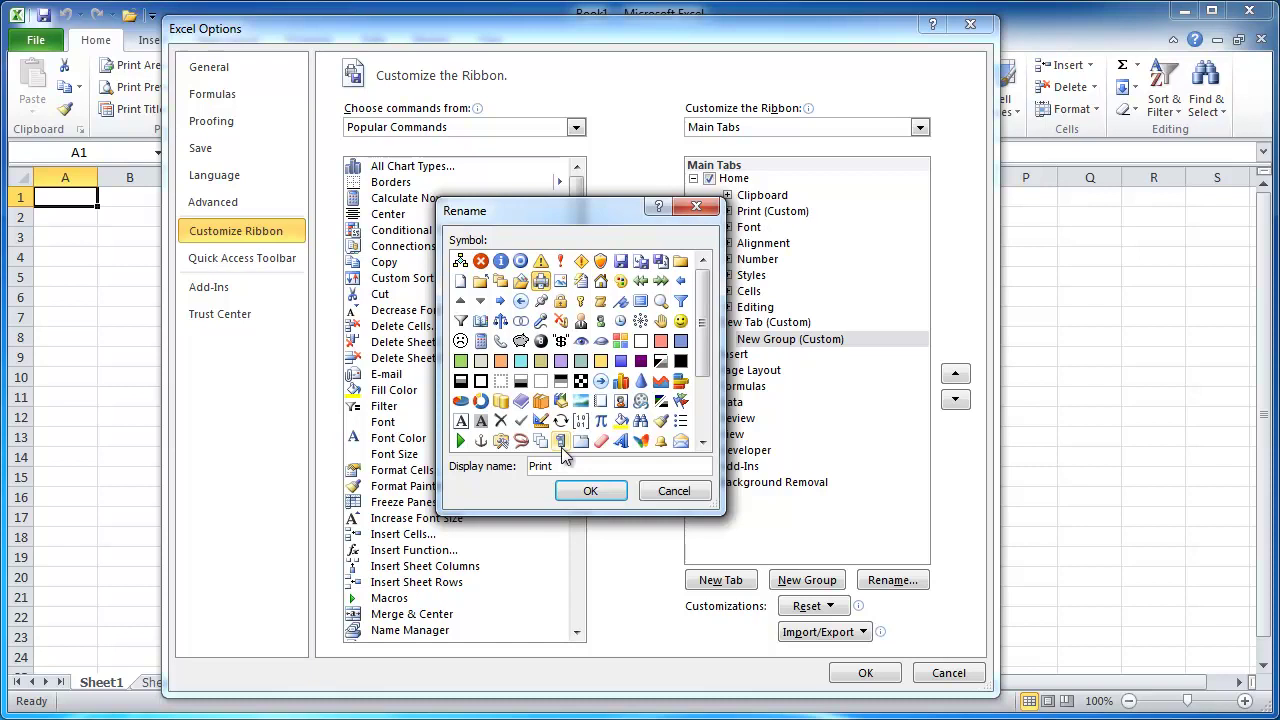
click(592, 491)
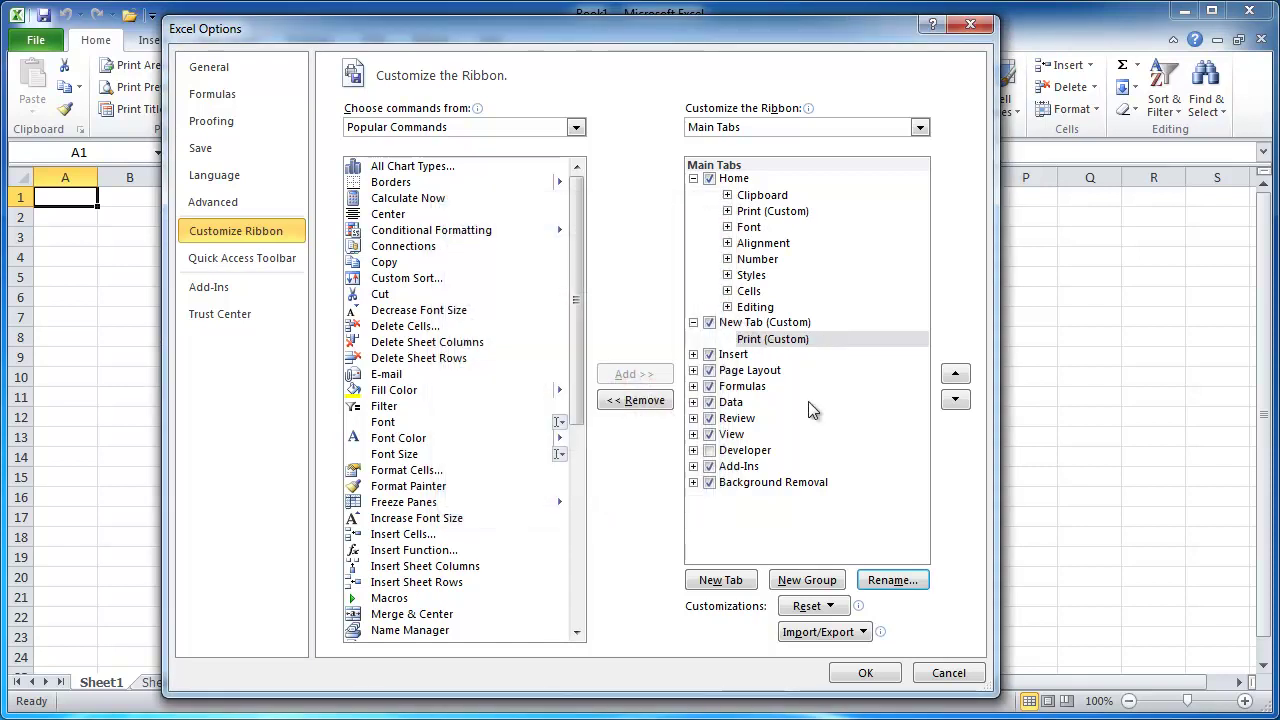
Rename the new custom tab to Print
click(749, 323)
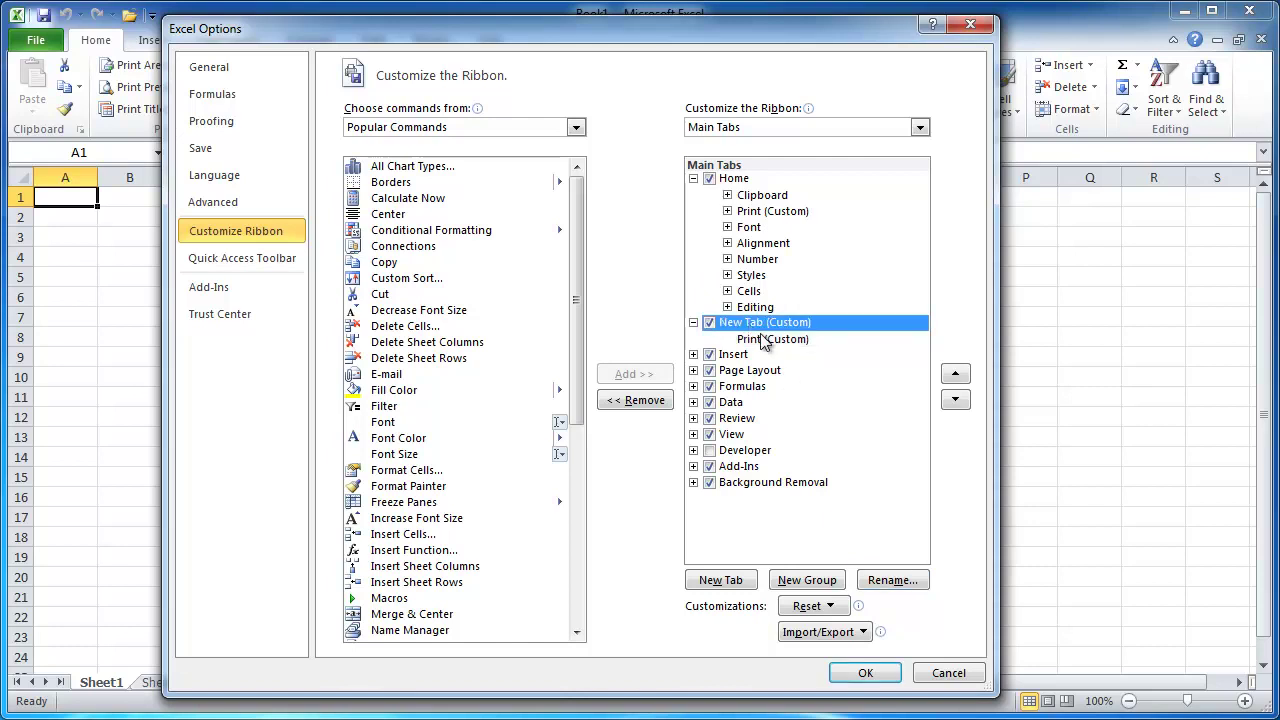
click(892, 580)
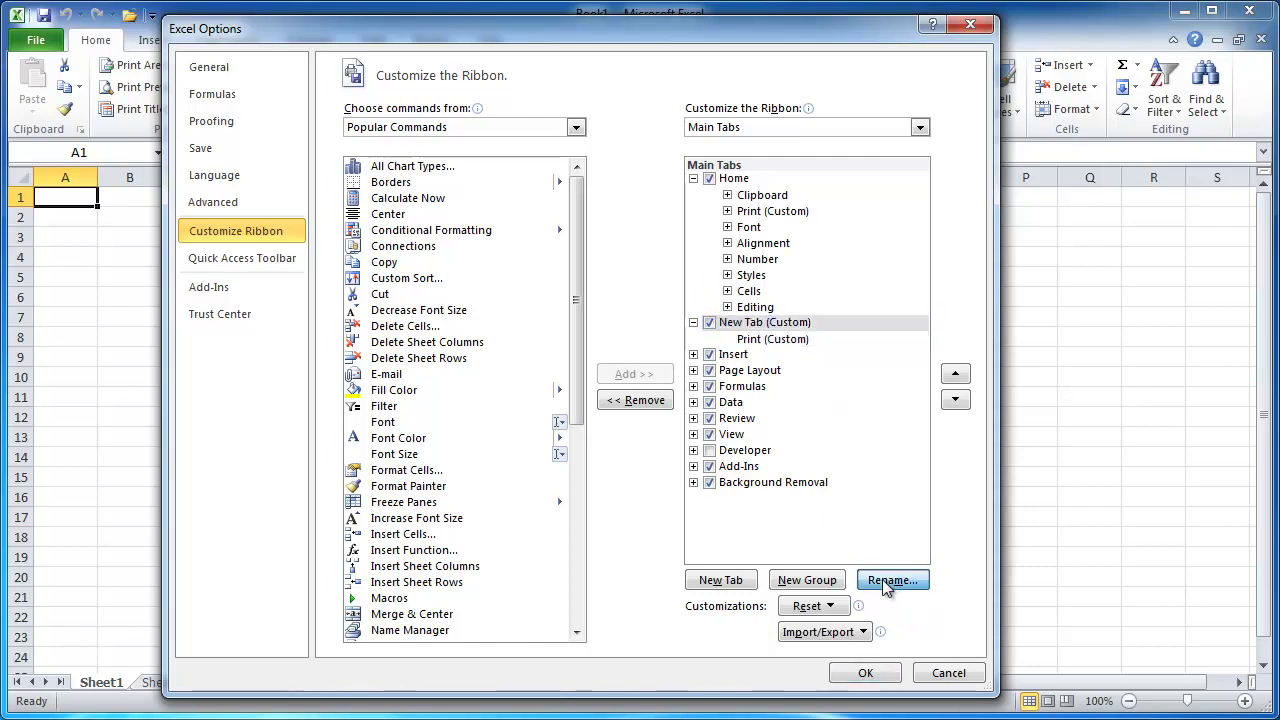
text(Print)
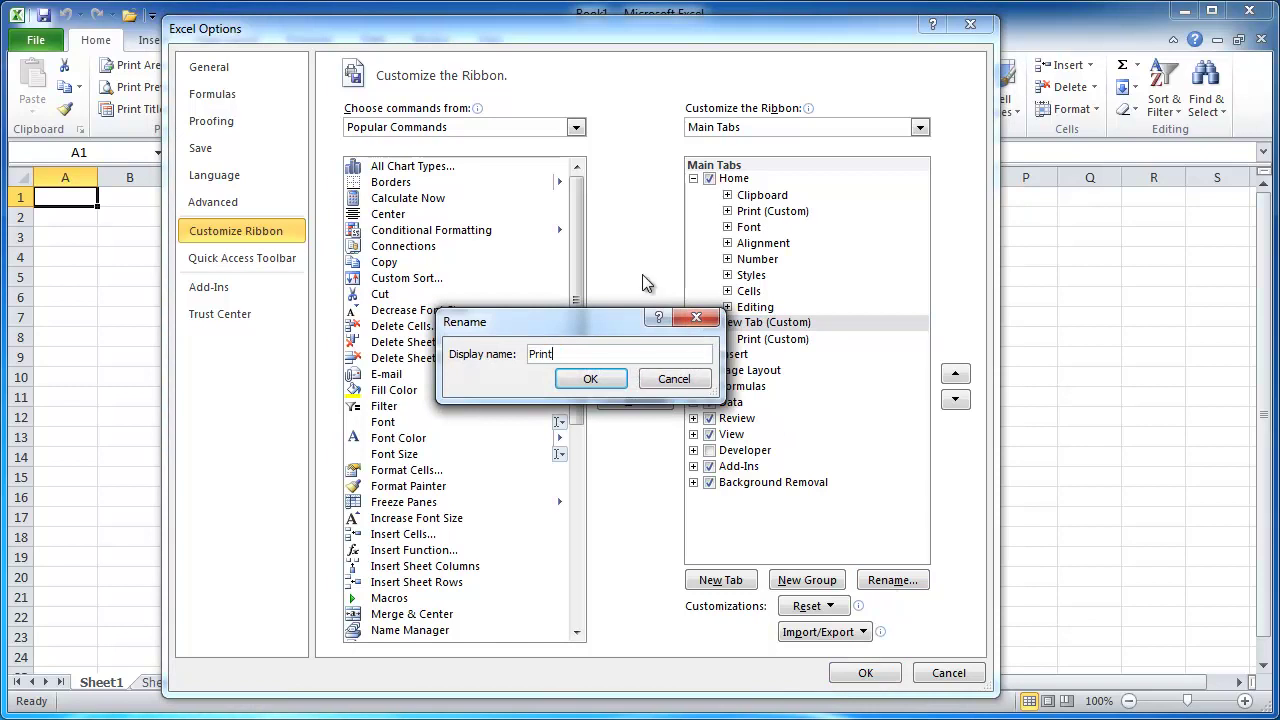
click(590, 379)
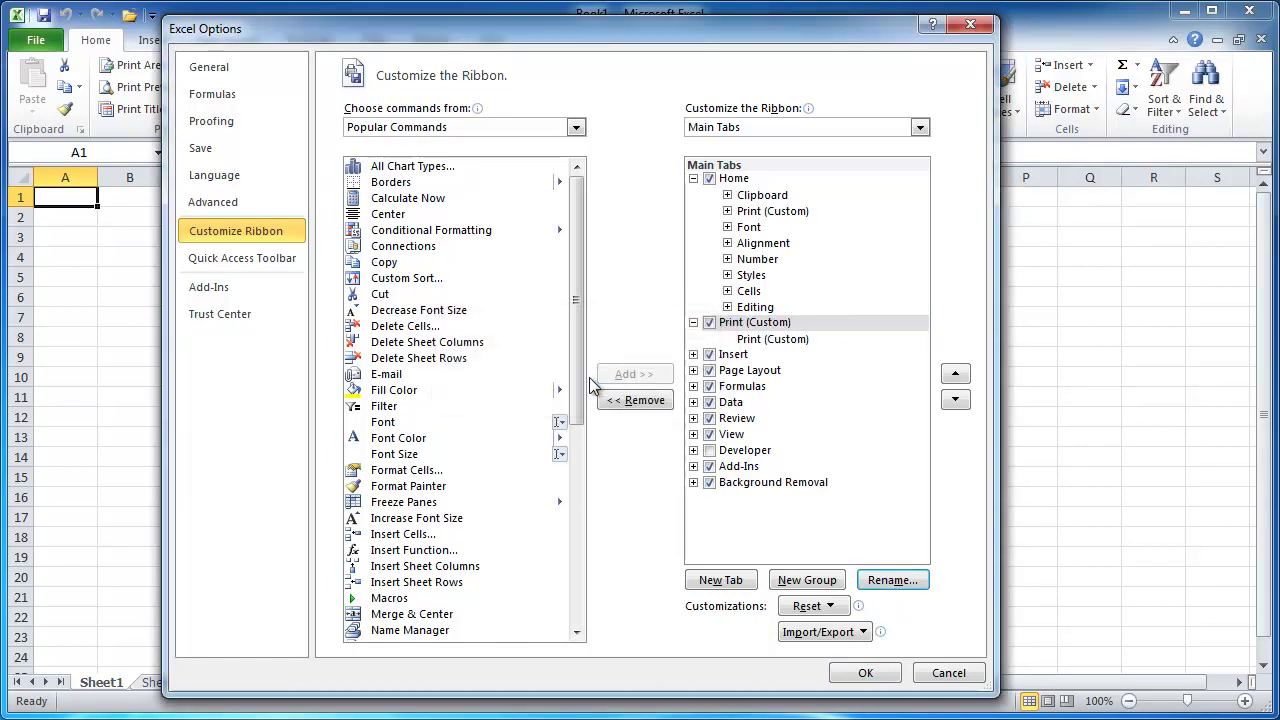
Add Print Preview and Print to the Print tab's Print group and apply the changes
click(765, 340)
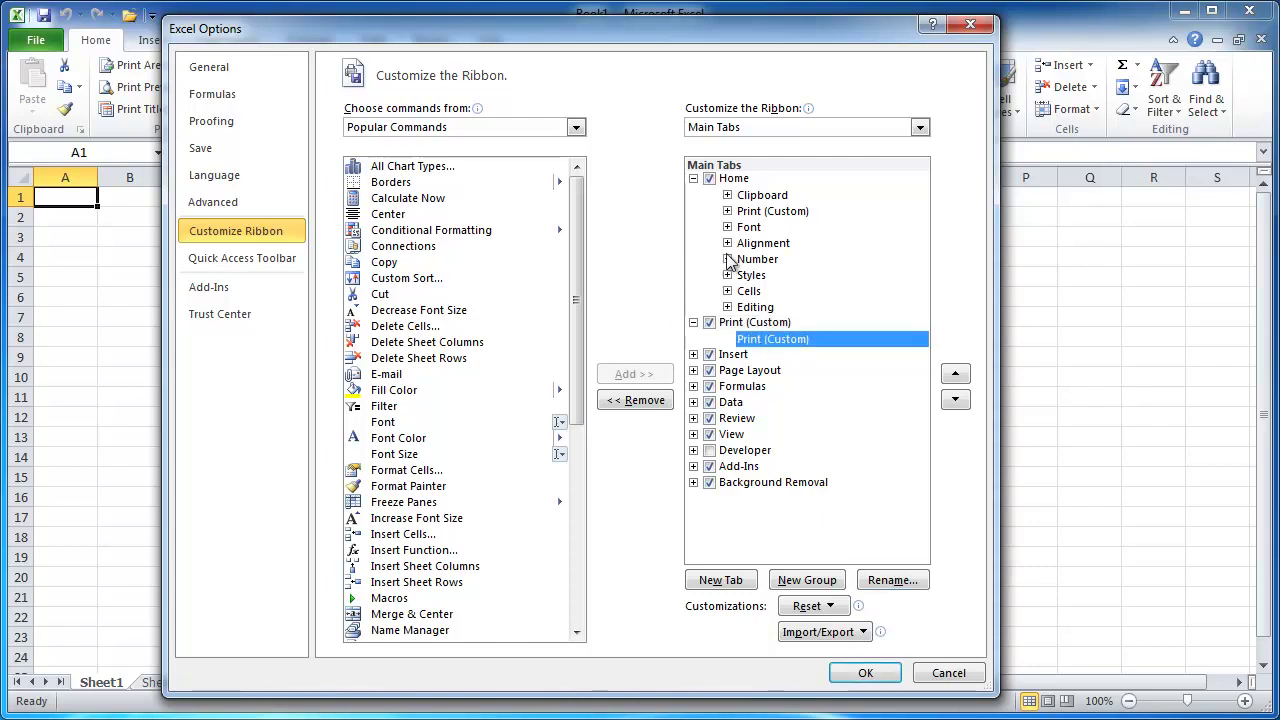
drag(582, 324, 566, 488)
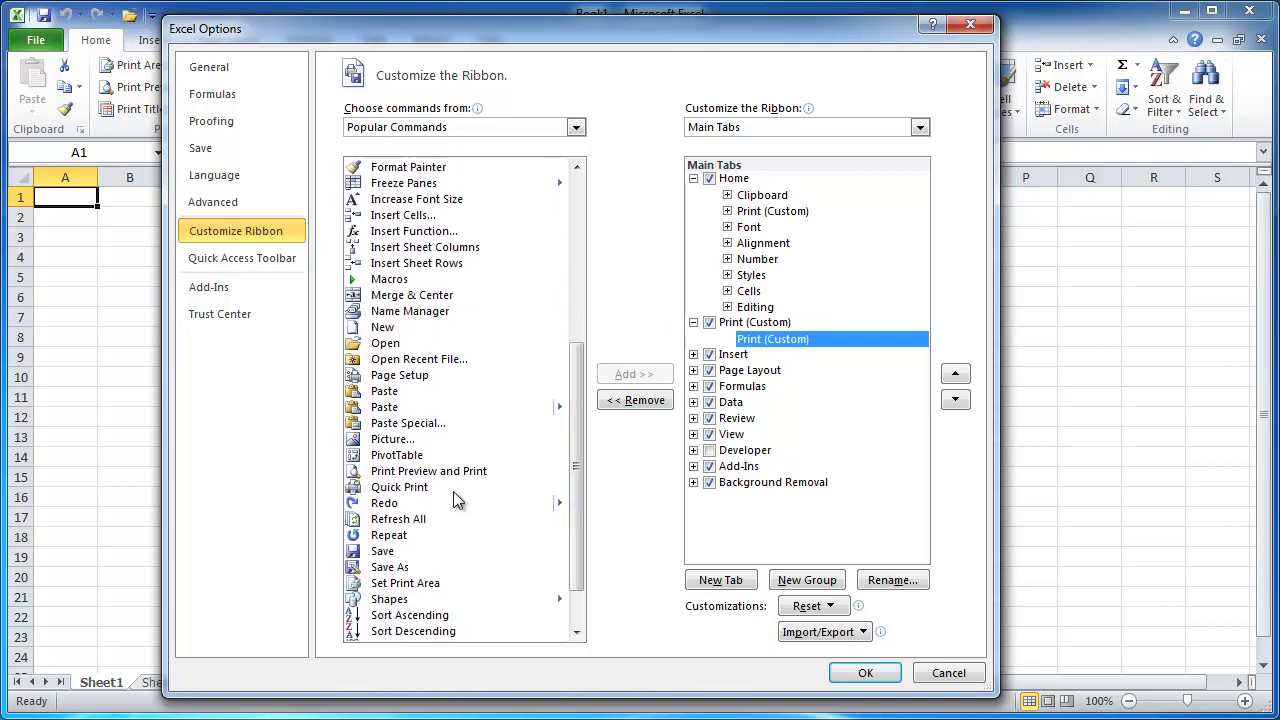
click(388, 471)
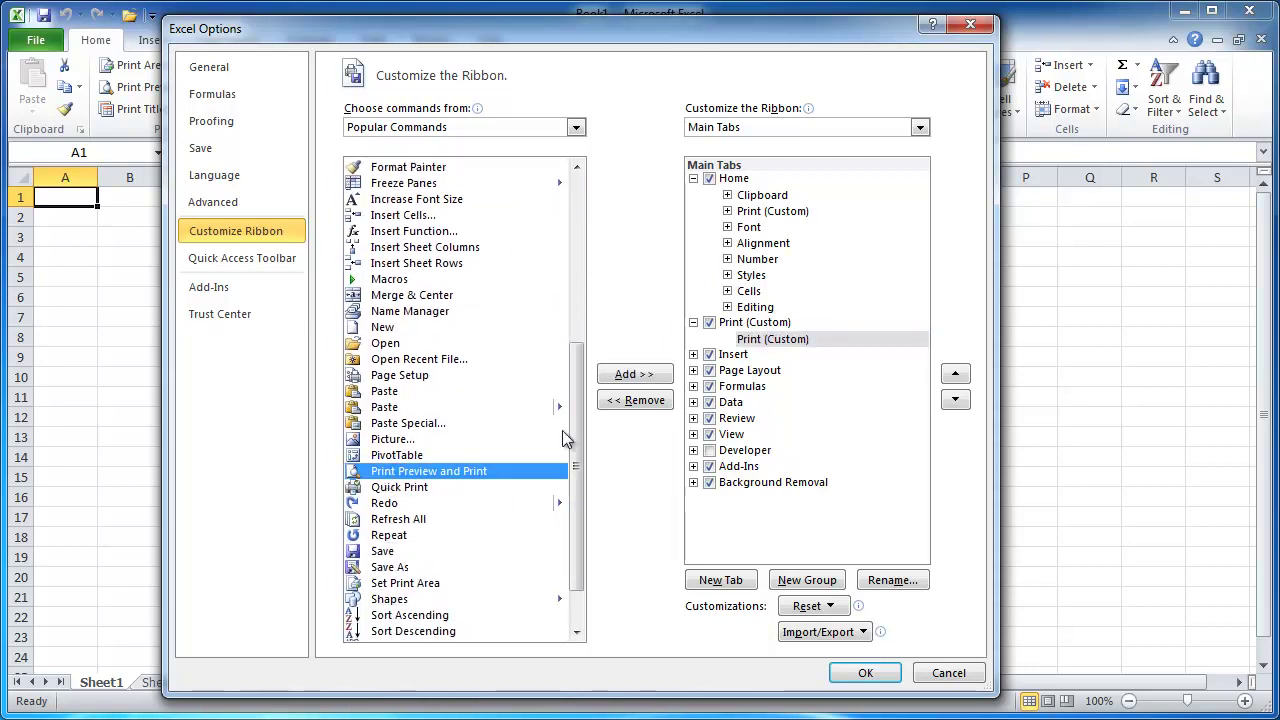
click(630, 378)
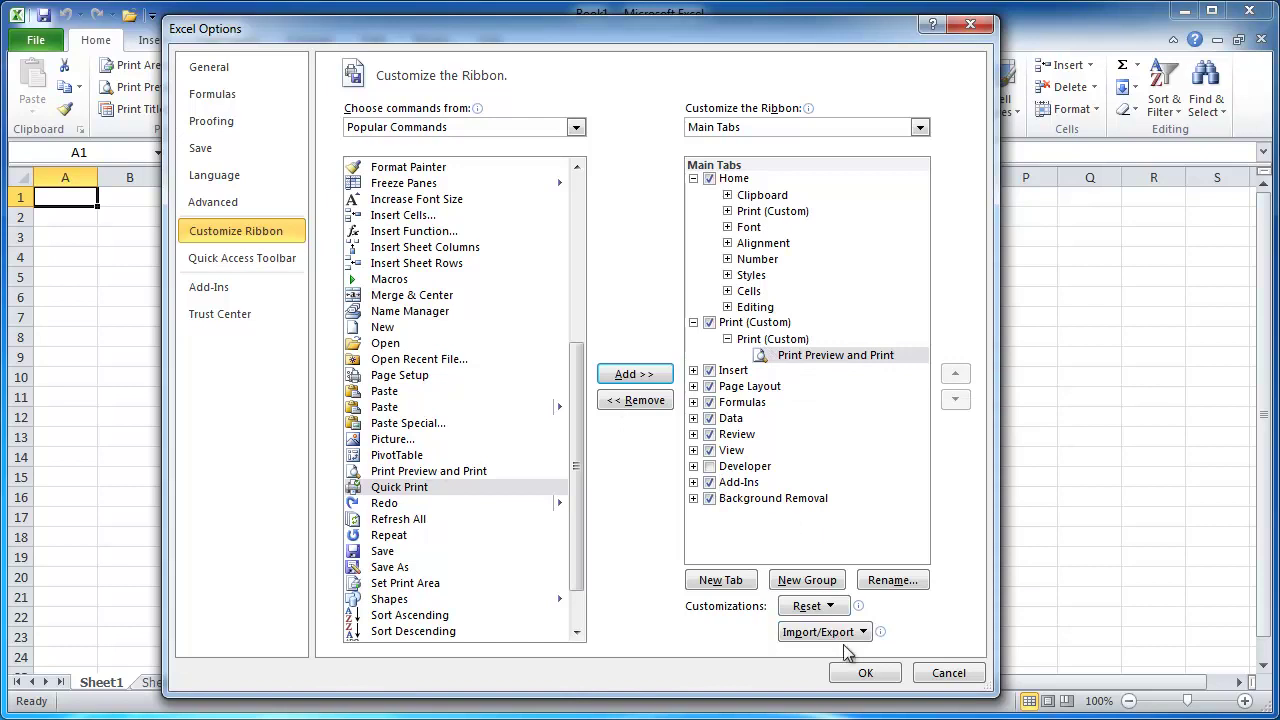
click(865, 673)
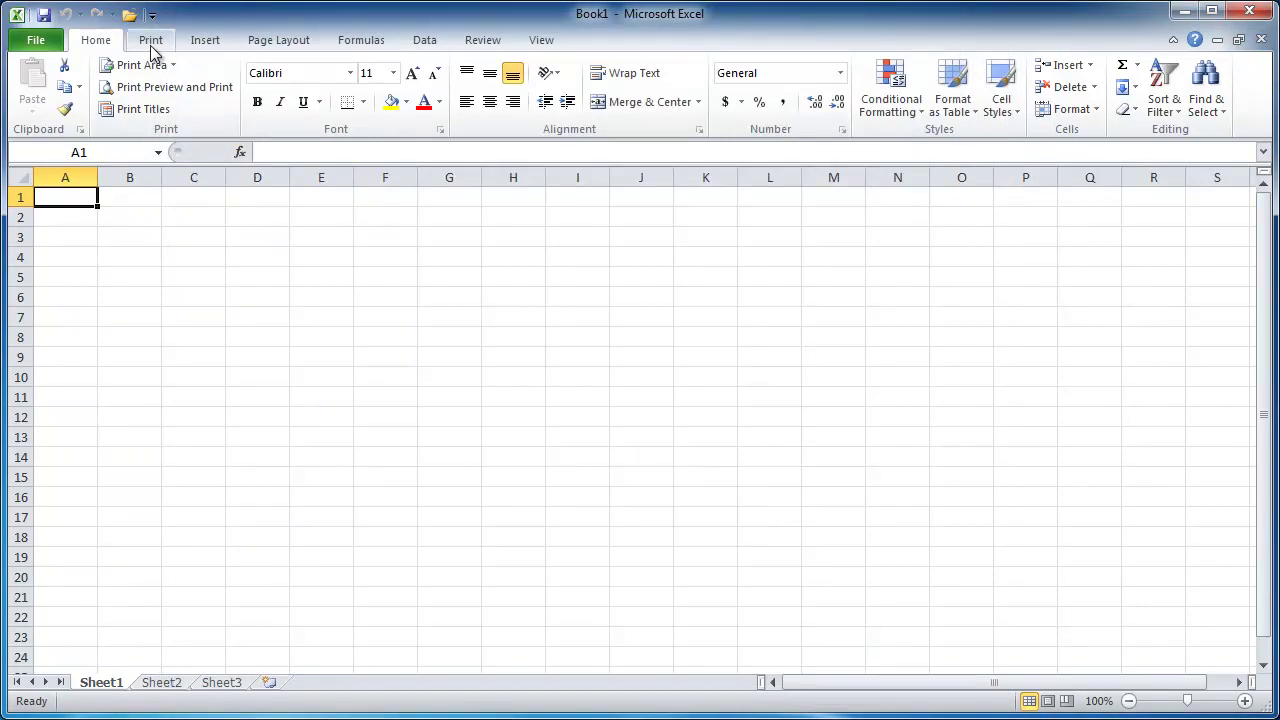
Switch to the Print tab, back to Home, then to the Print tab again
click(152, 42)
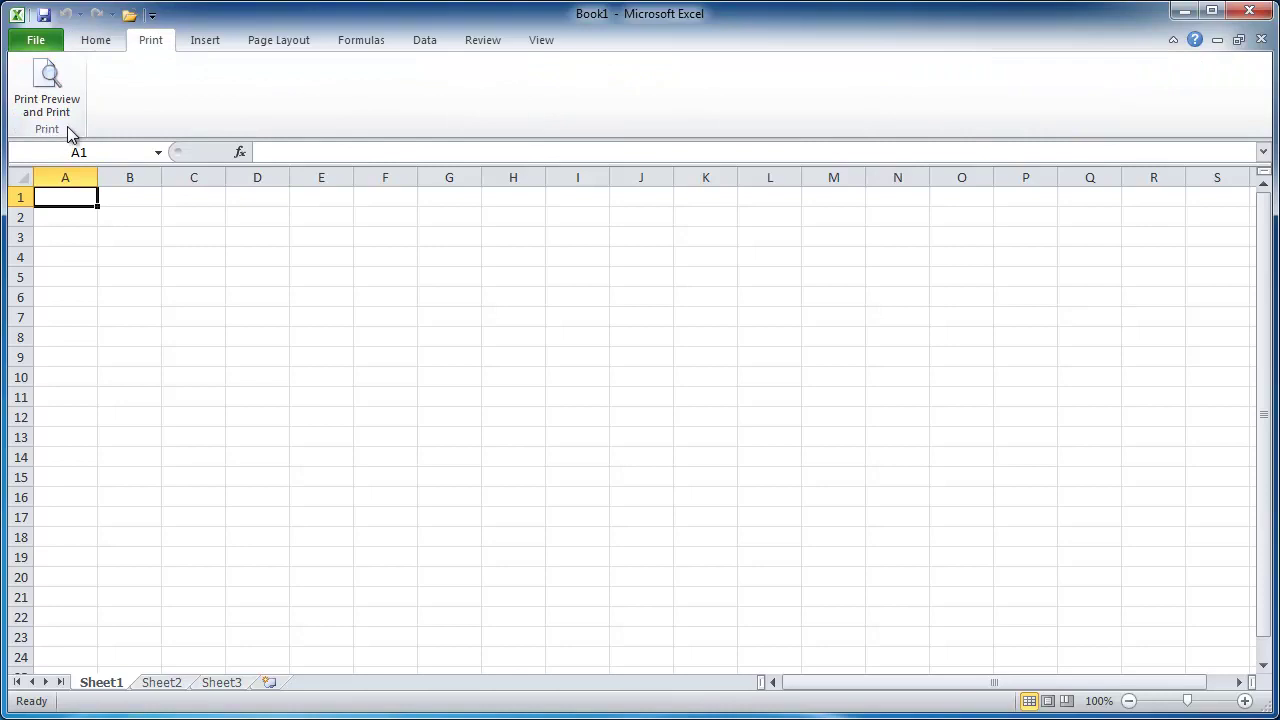
click(94, 42)
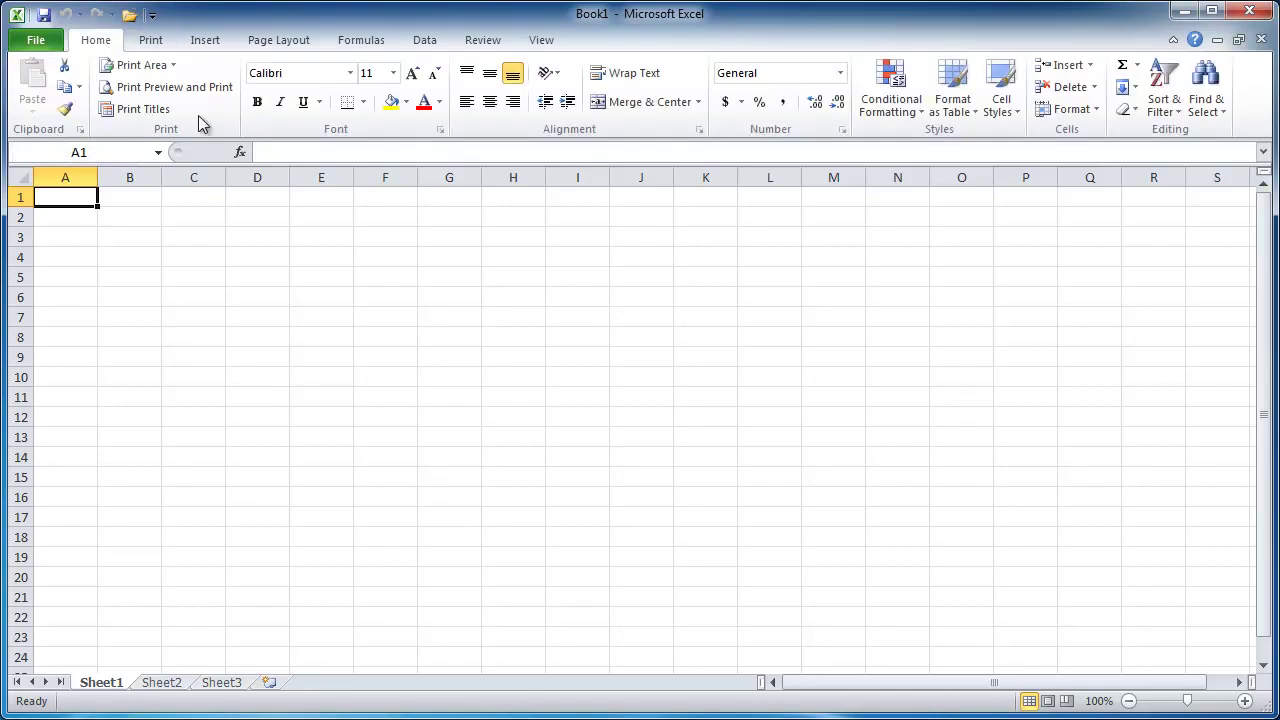
click(155, 40)
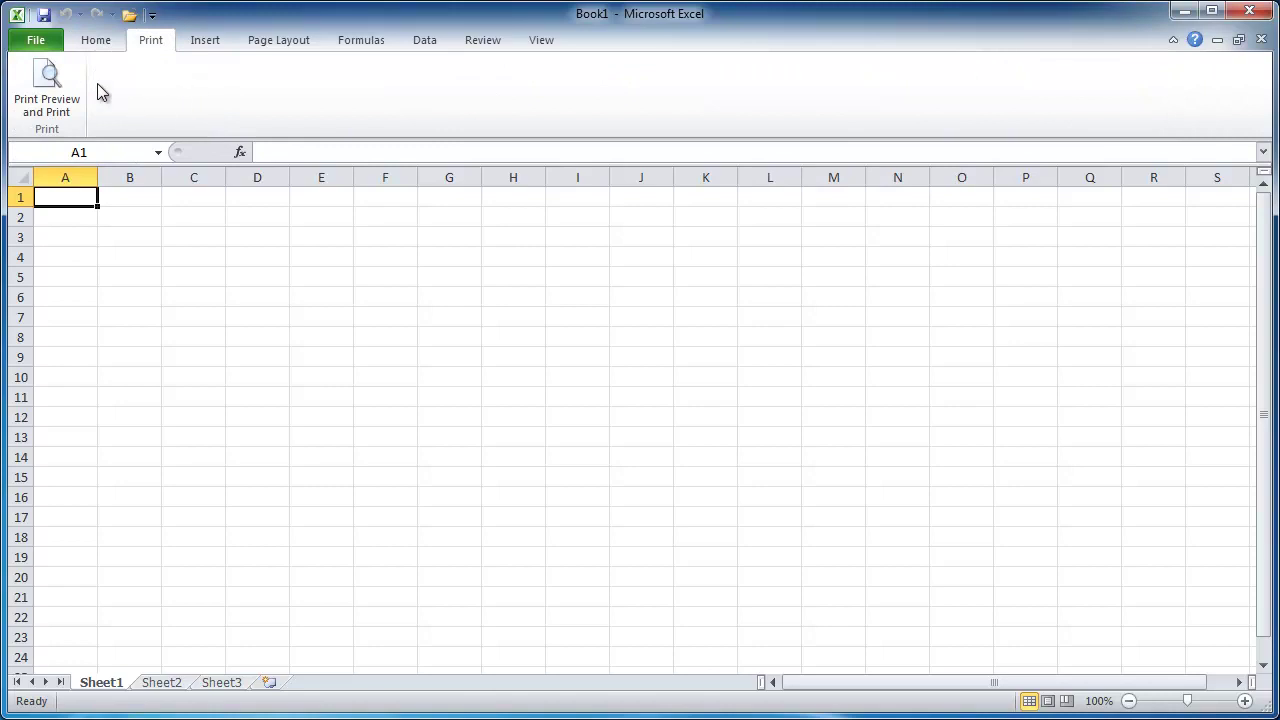
Move the Print (Custom) tab down four places to follow View, then return to Home
right_click(117, 80)
click(159, 143)
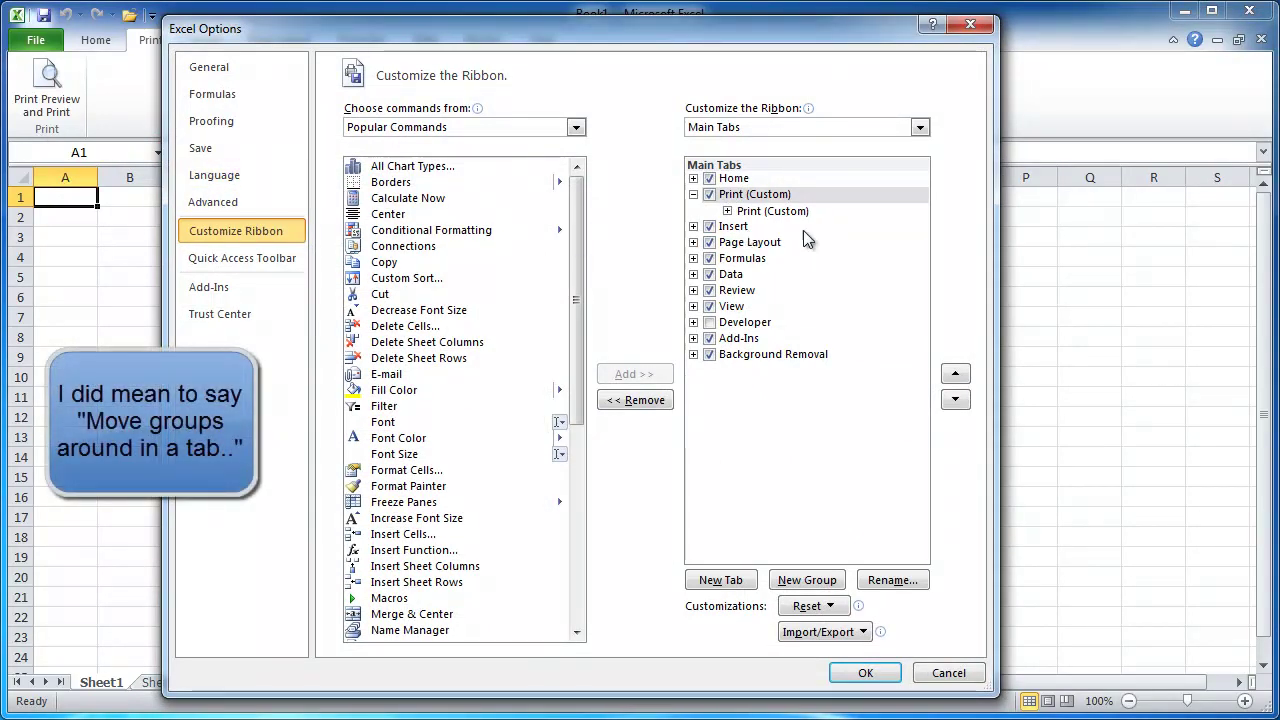
click(740, 195)
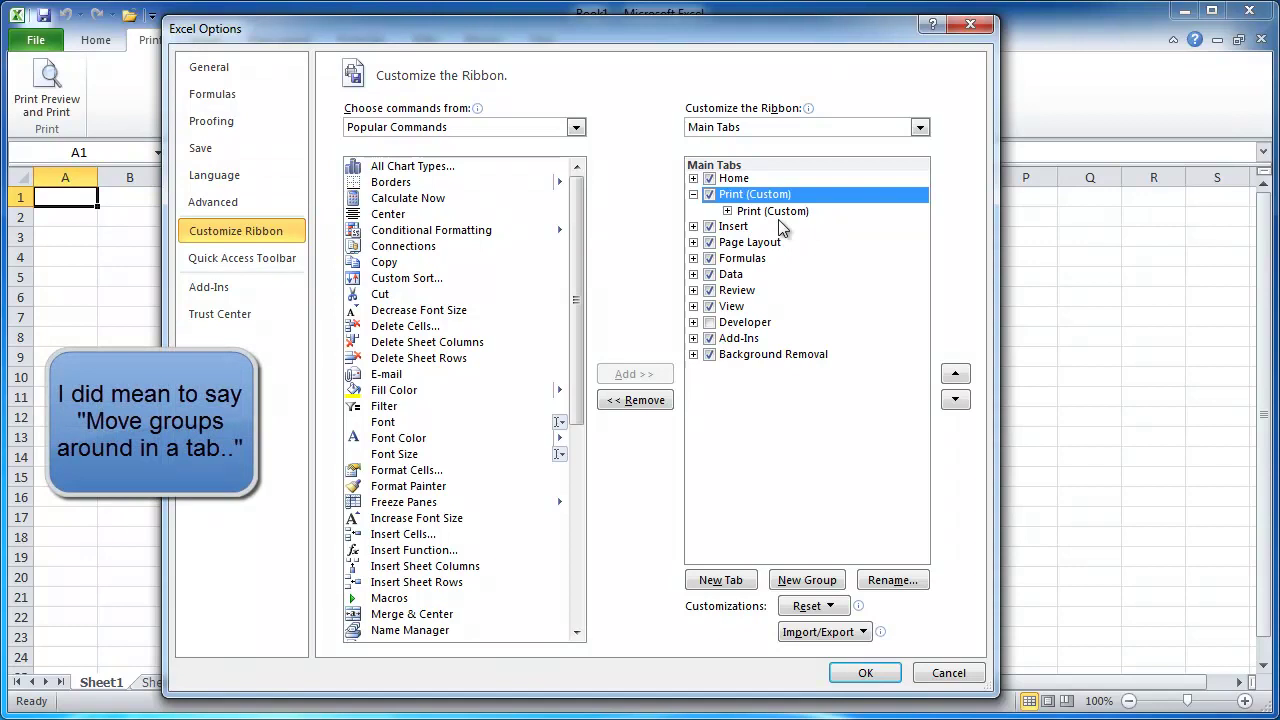
click(960, 402)
click(958, 401)
click(958, 401)
click(958, 401)
click(958, 401)
click(958, 401)
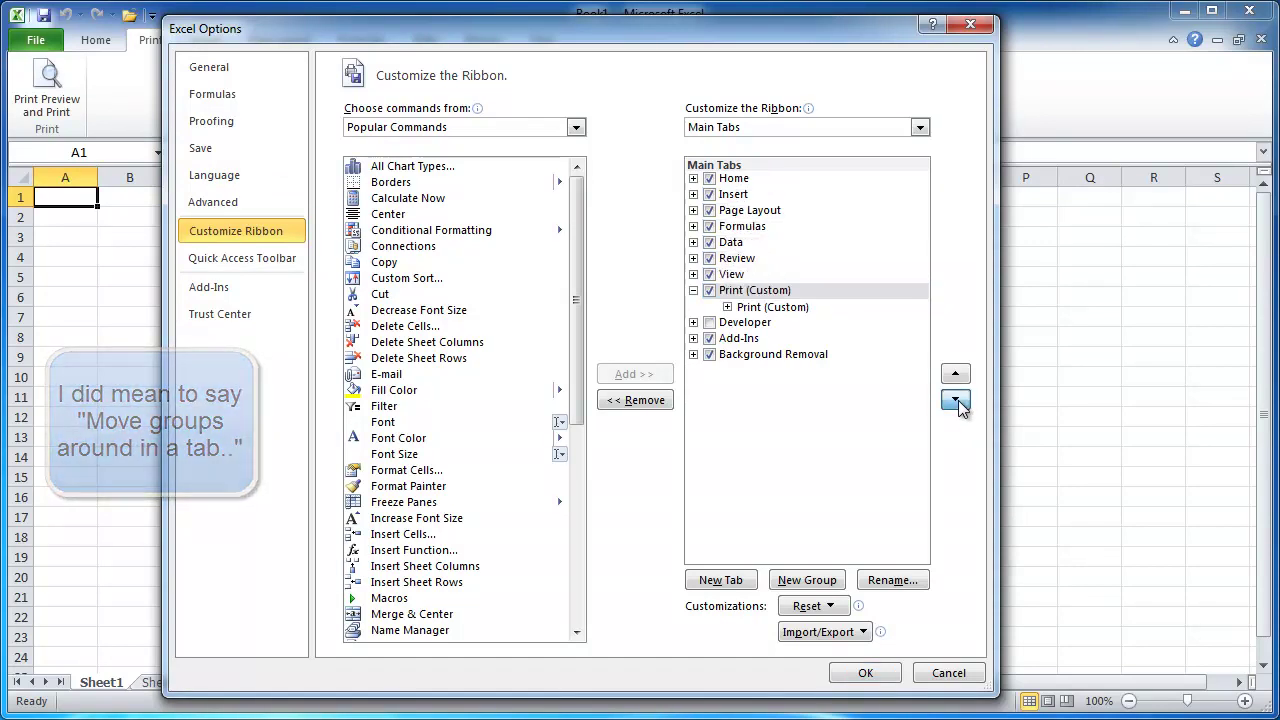
click(958, 402)
click(958, 402)
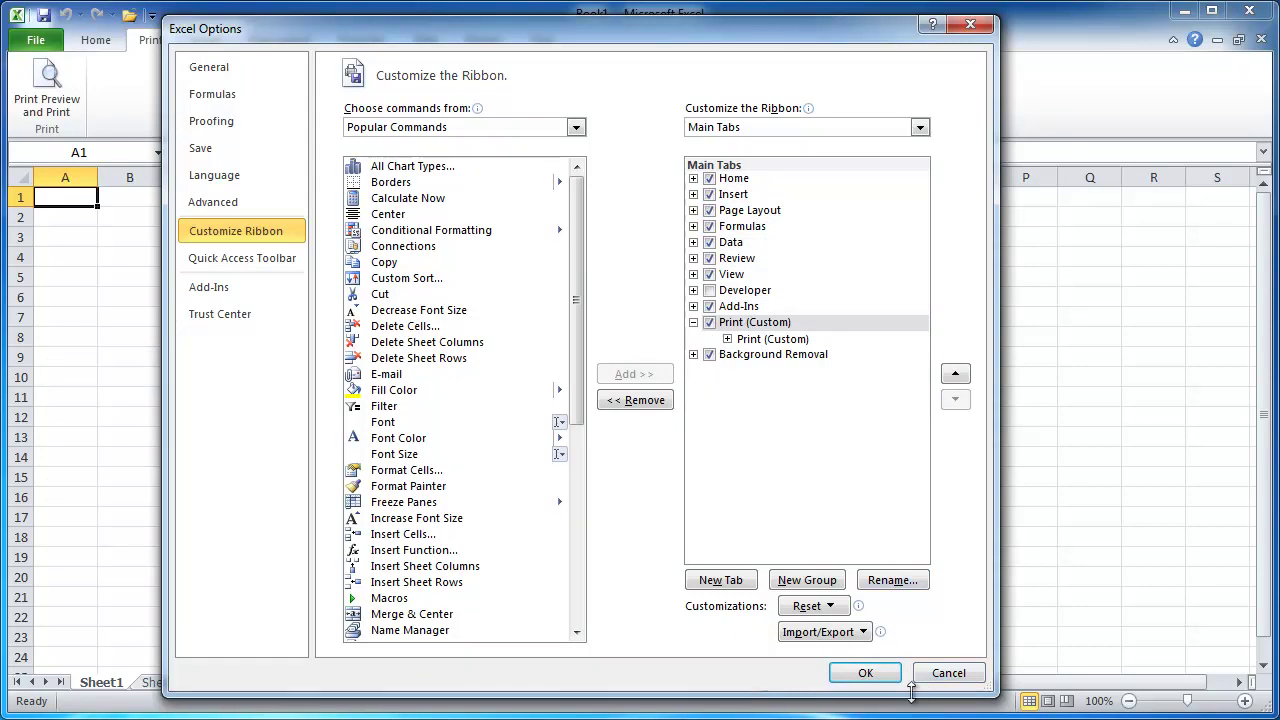
click(866, 673)
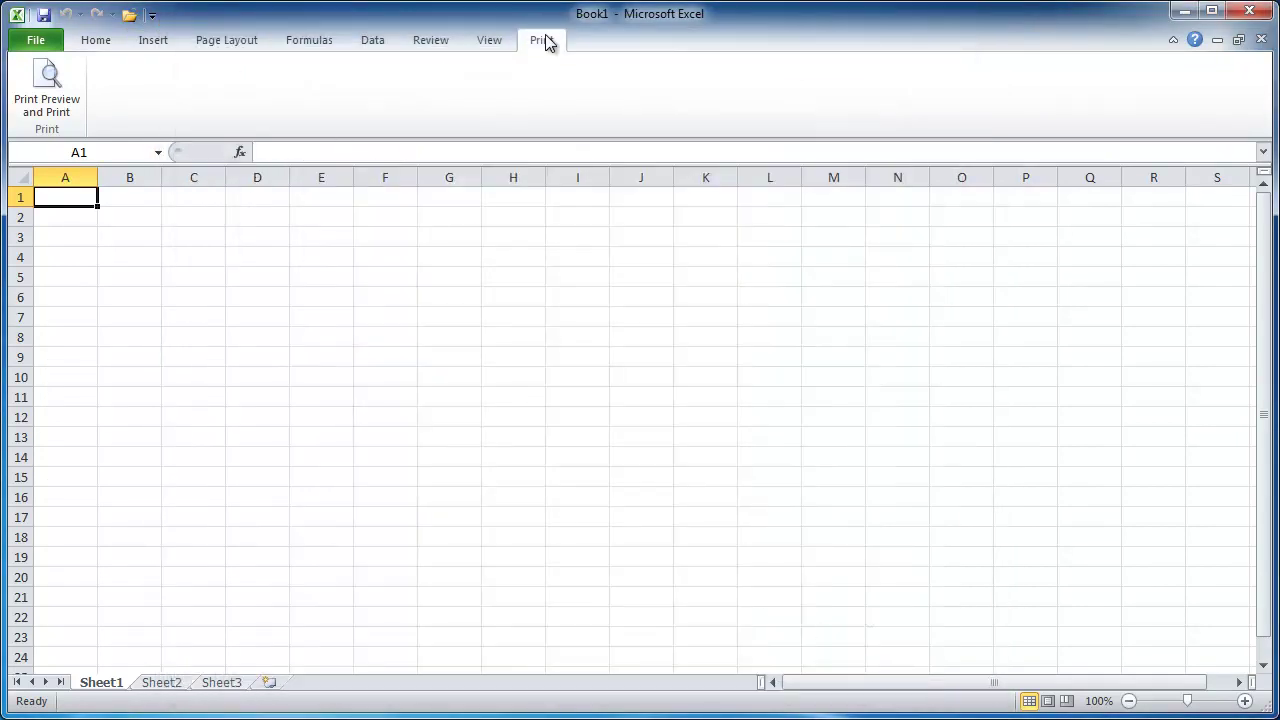
click(96, 42)
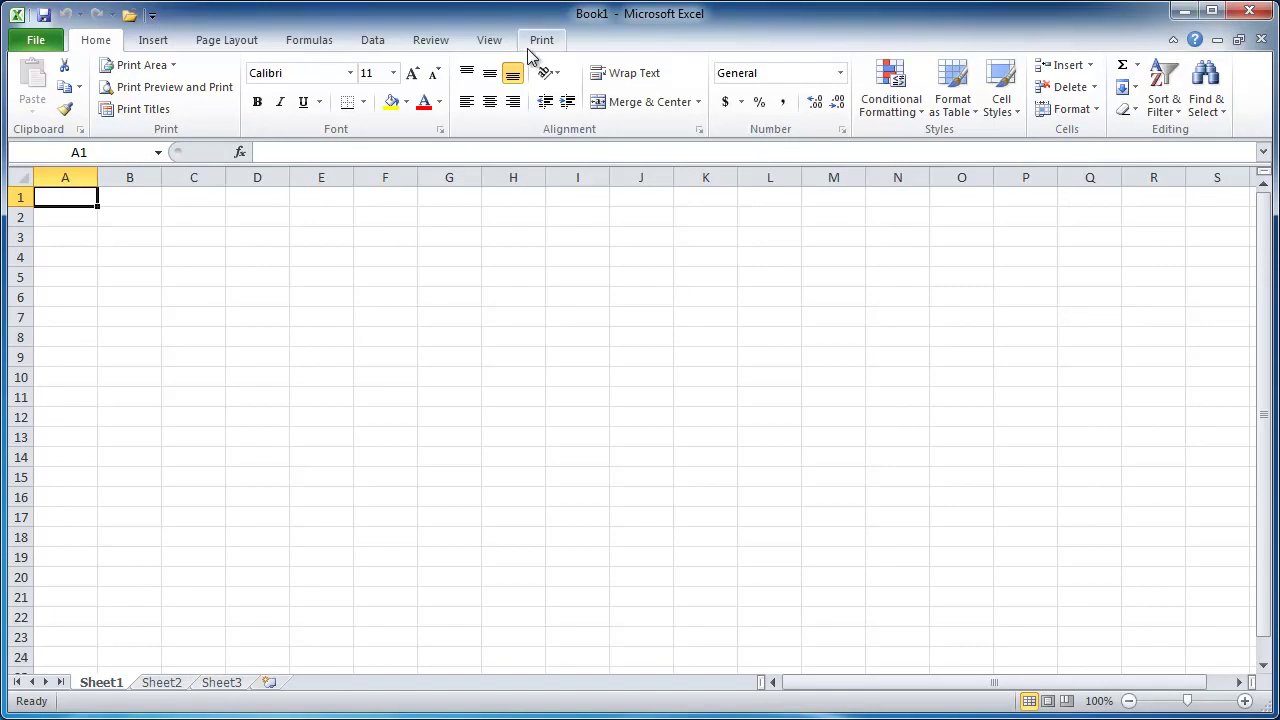
Reset all ribbon customizations in Customize the Ribbon and confirm with Yes
right_click(205, 126)
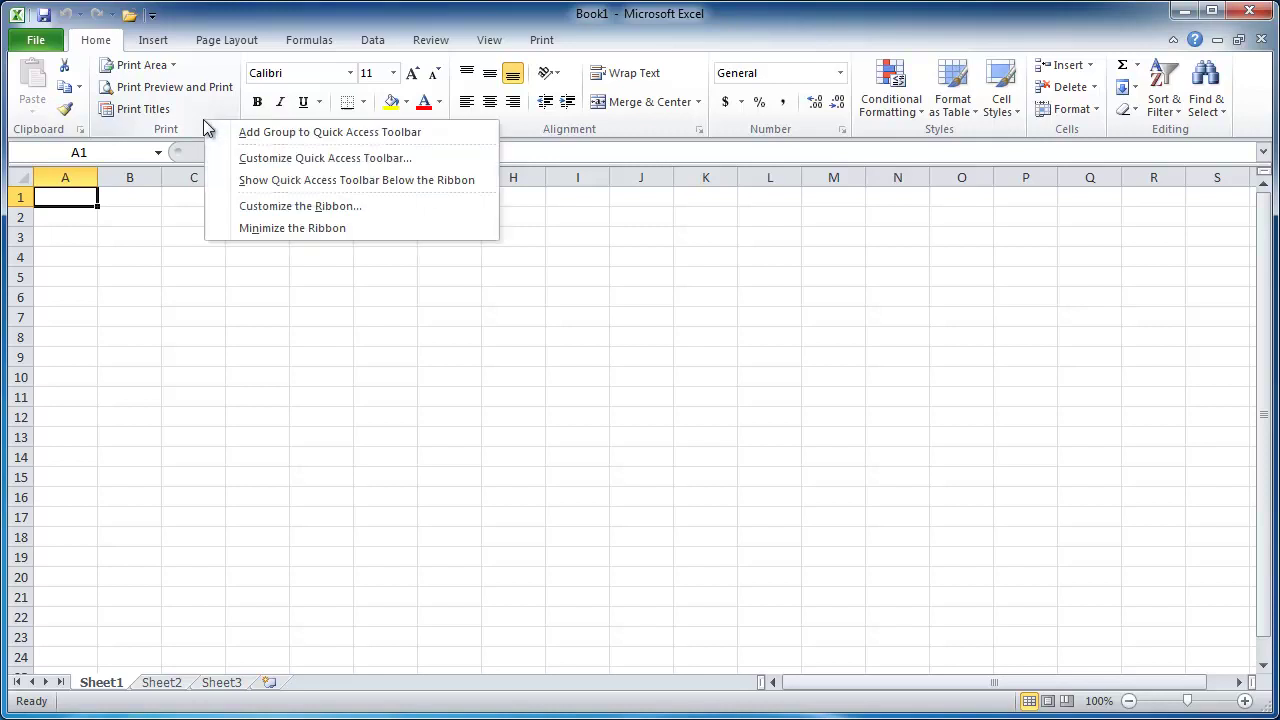
click(282, 210)
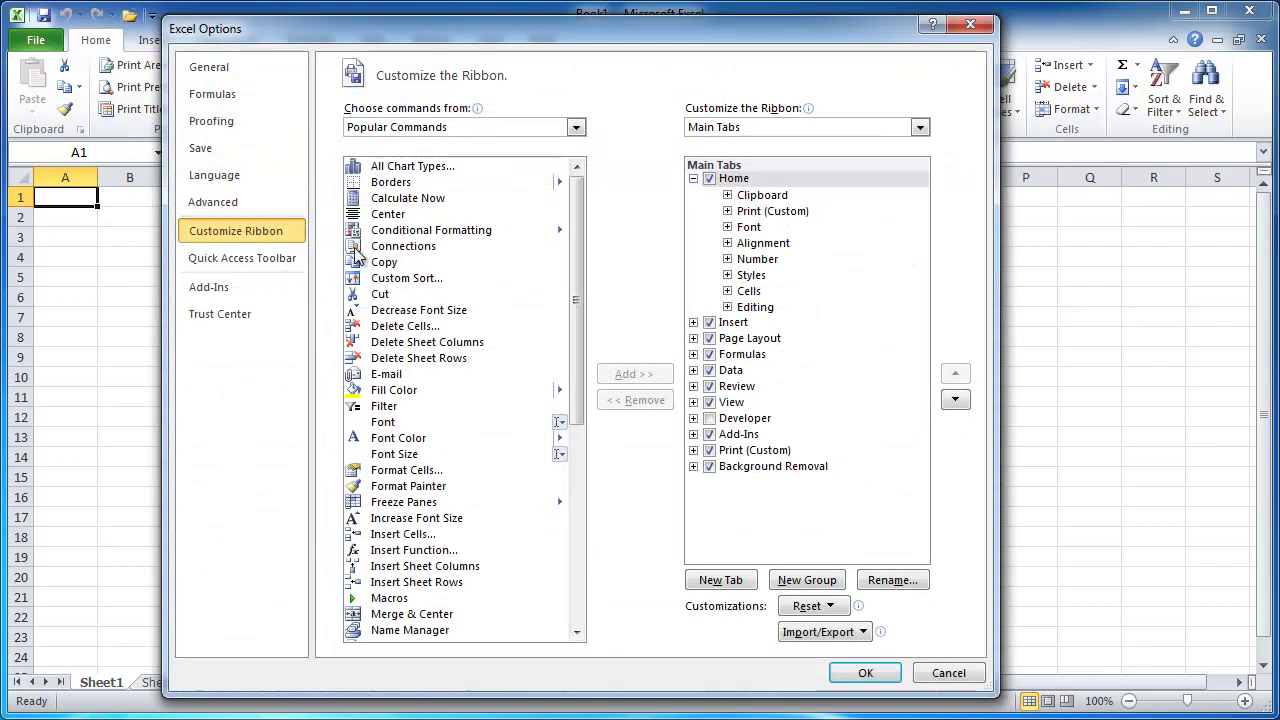
click(828, 612)
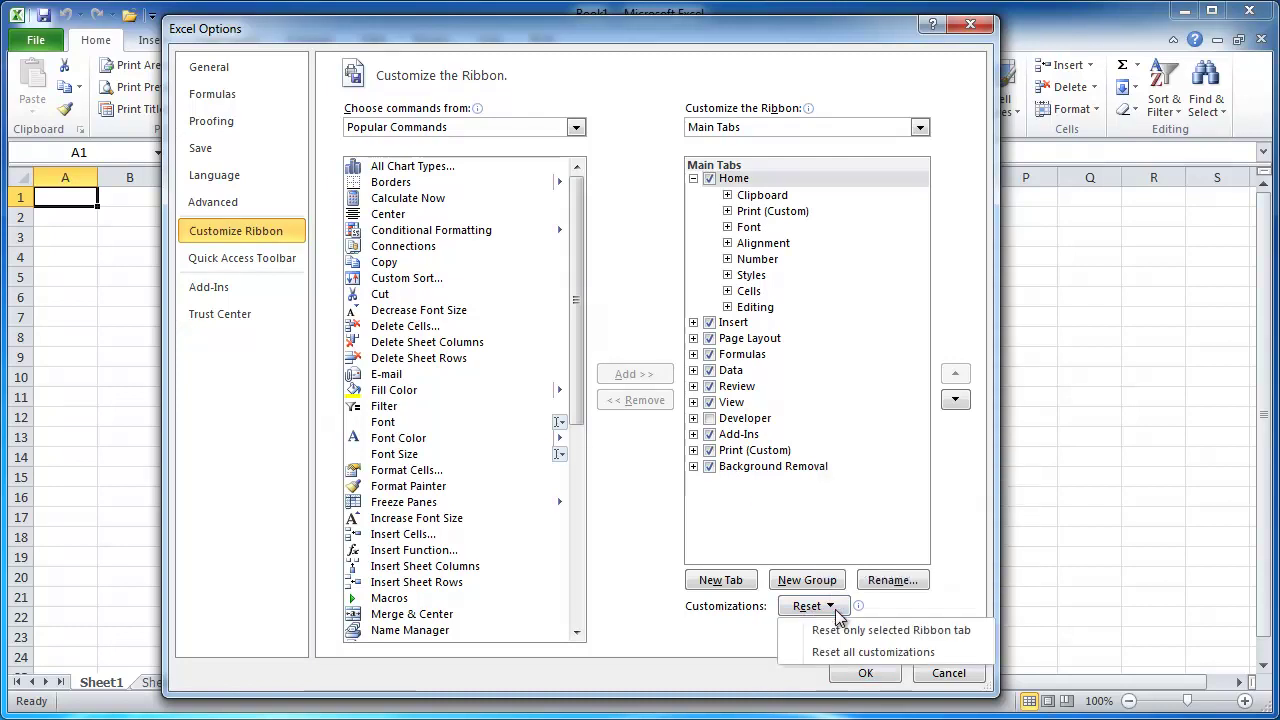
click(869, 651)
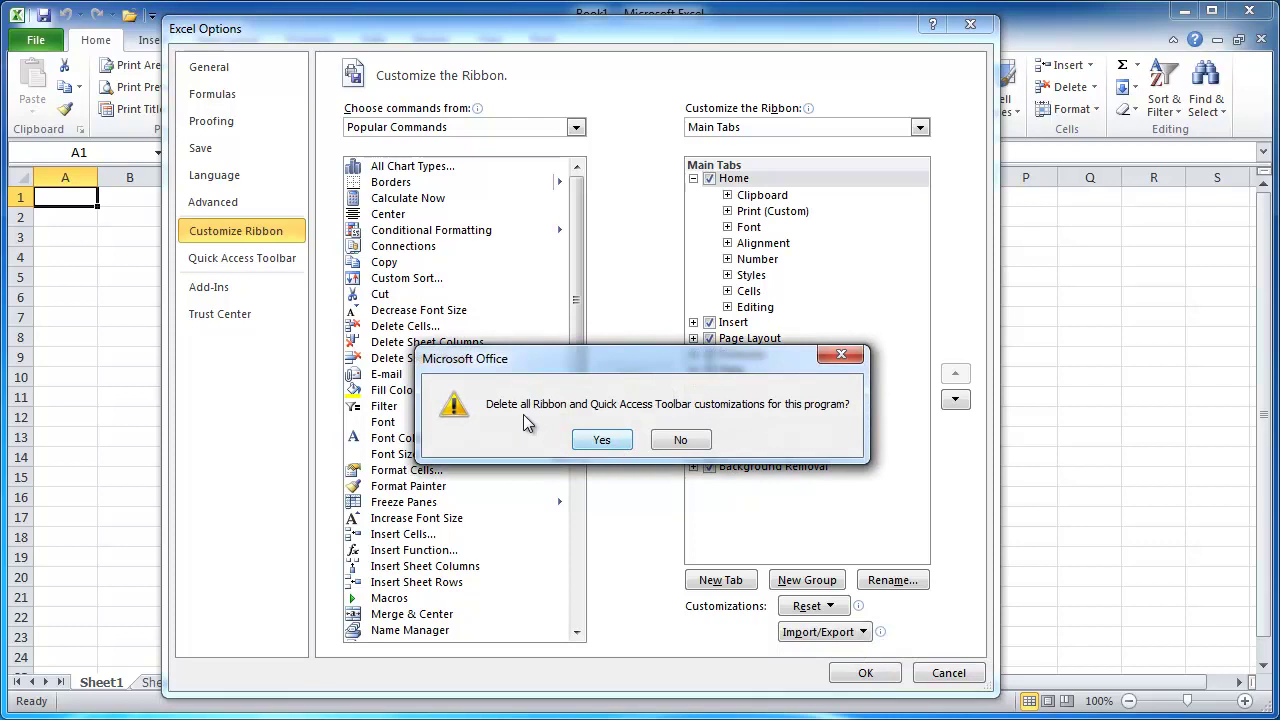
click(603, 443)
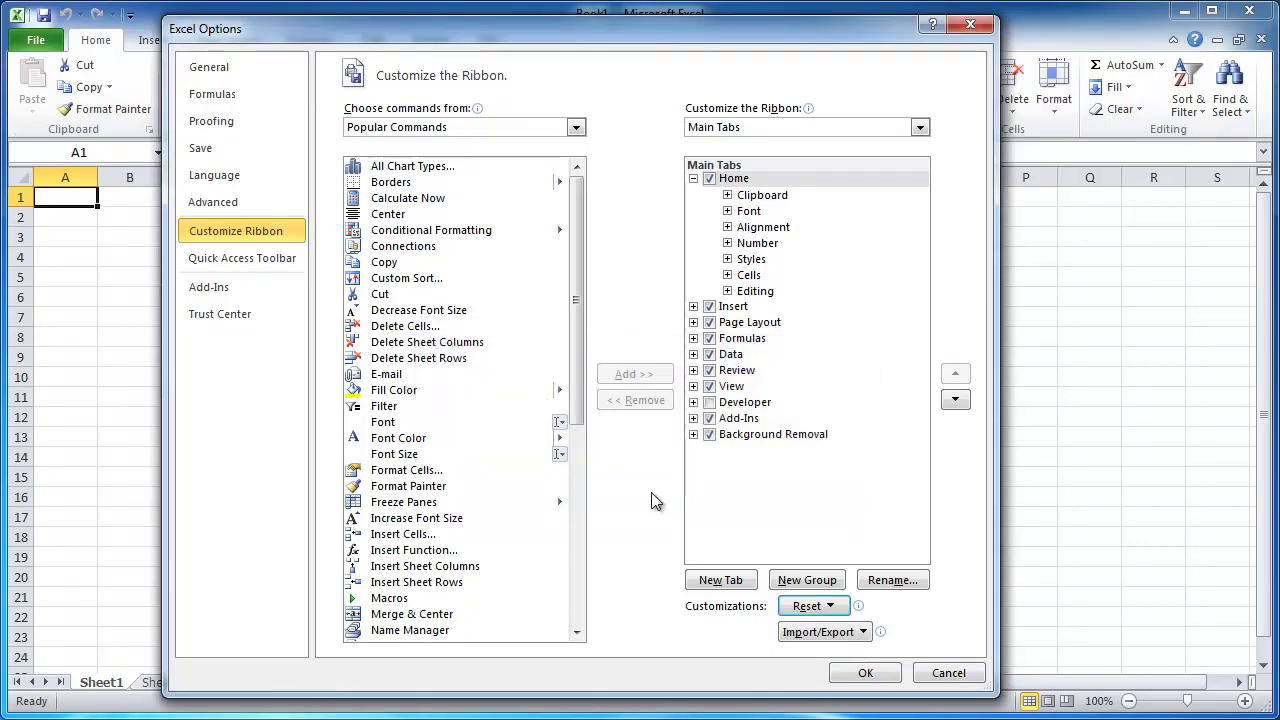
click(862, 673)
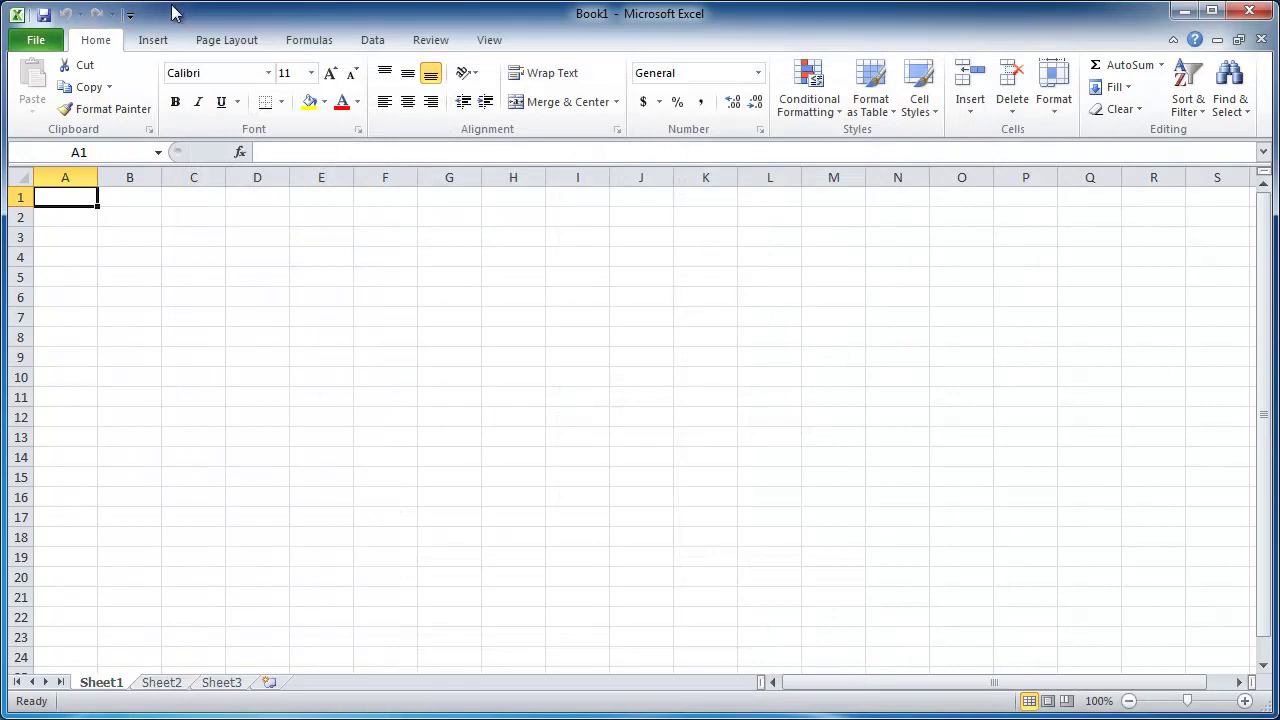